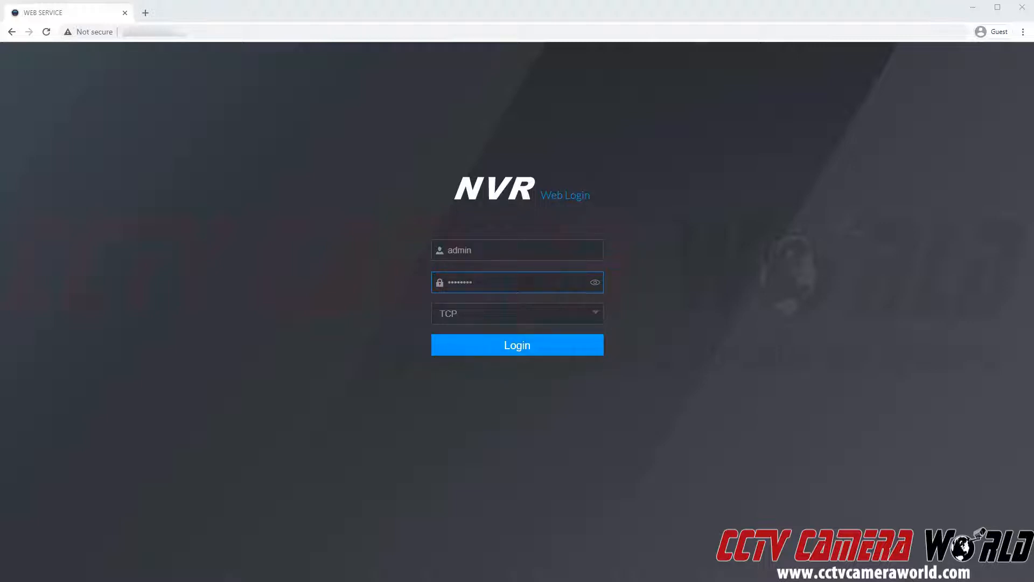
Log in to the NVR web service and show the Camera List with IP cameras on channels 1–7.
left_click(522, 344)
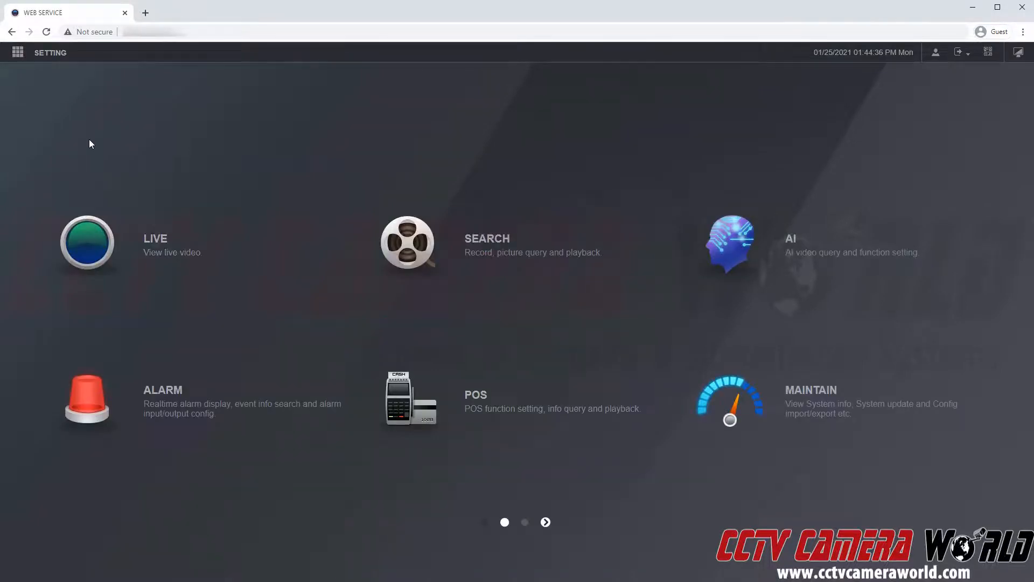
left_click(52, 54)
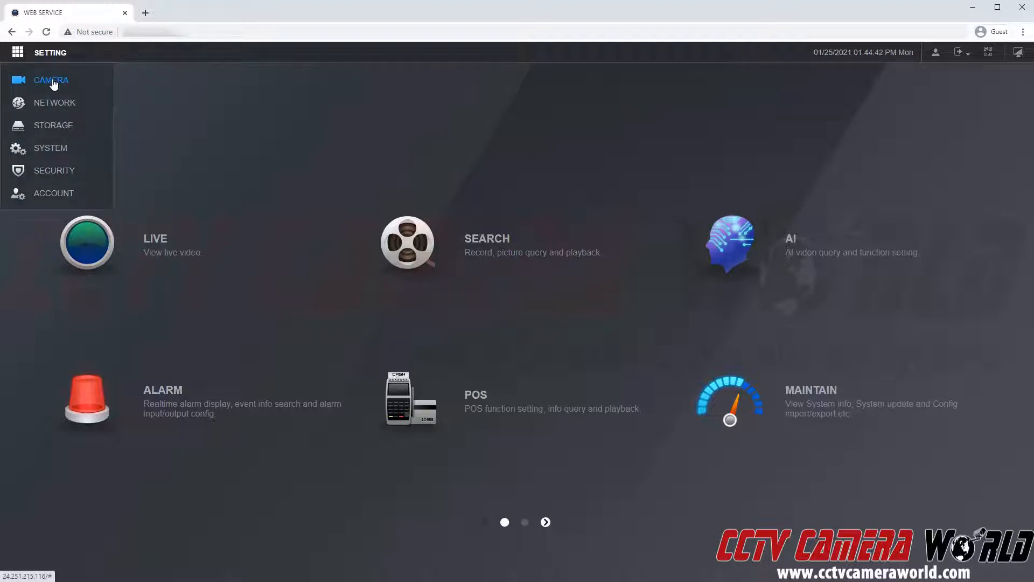
left_click(53, 82)
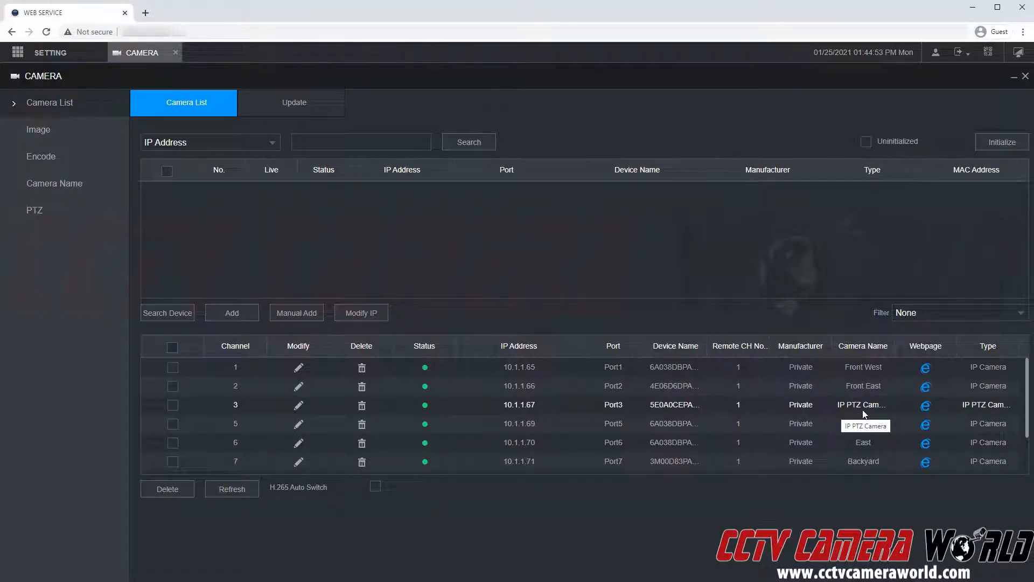
Open channel 3's PTZ camera web page, sign in with the camera password, and go to its settings.
left_click(927, 410)
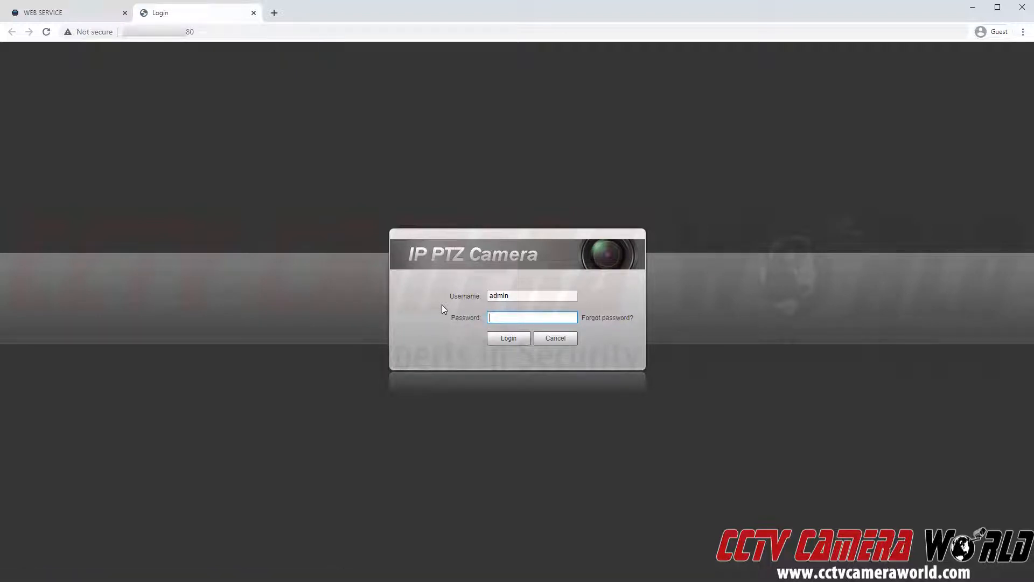
type("admin123")
left_click(500, 341)
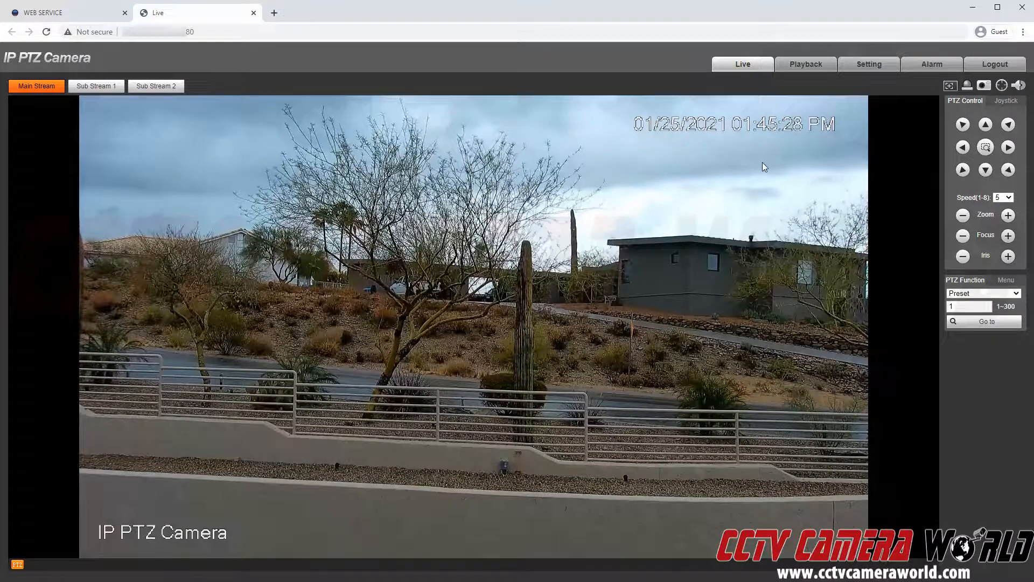
left_click(865, 67)
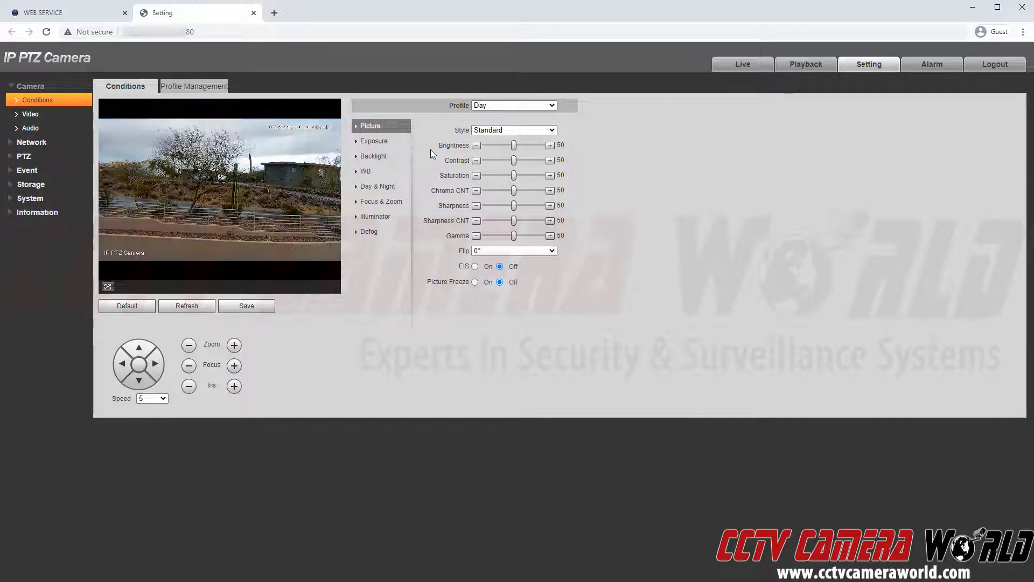
Review the Day profile's Exposure and Backlight options, leaving Backlight mode at Off.
left_click(386, 142)
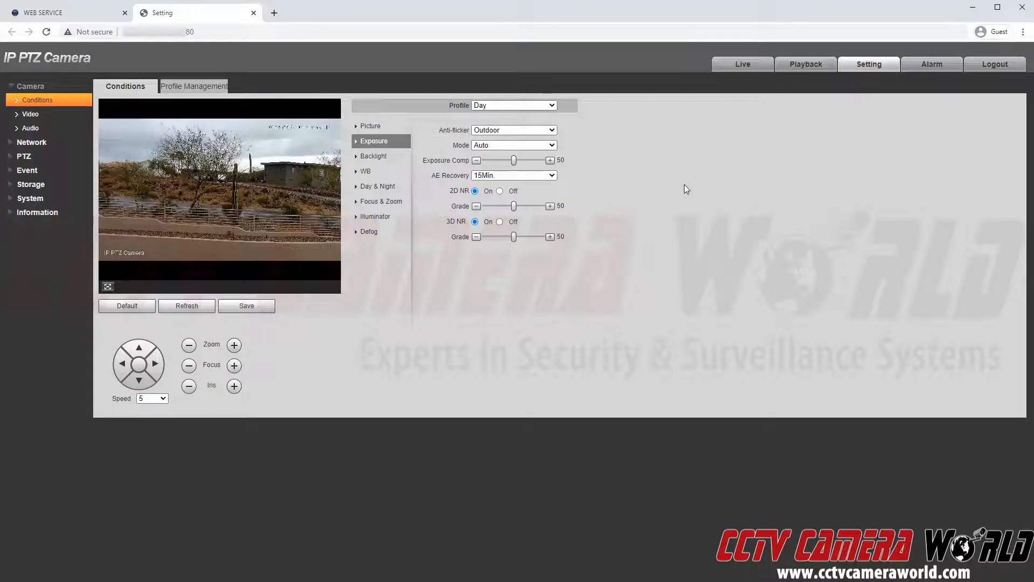
left_click(397, 156)
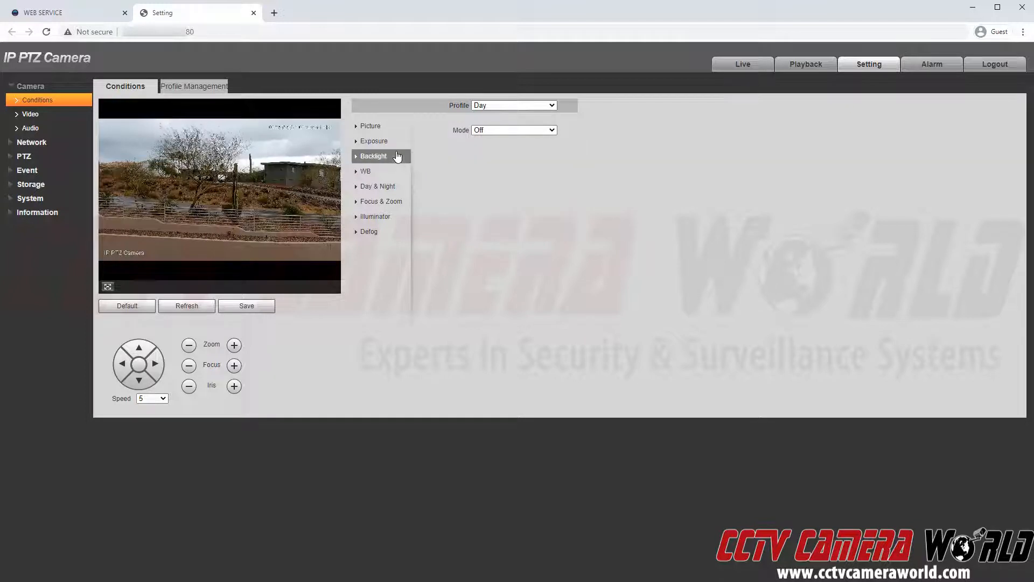
left_click(532, 130)
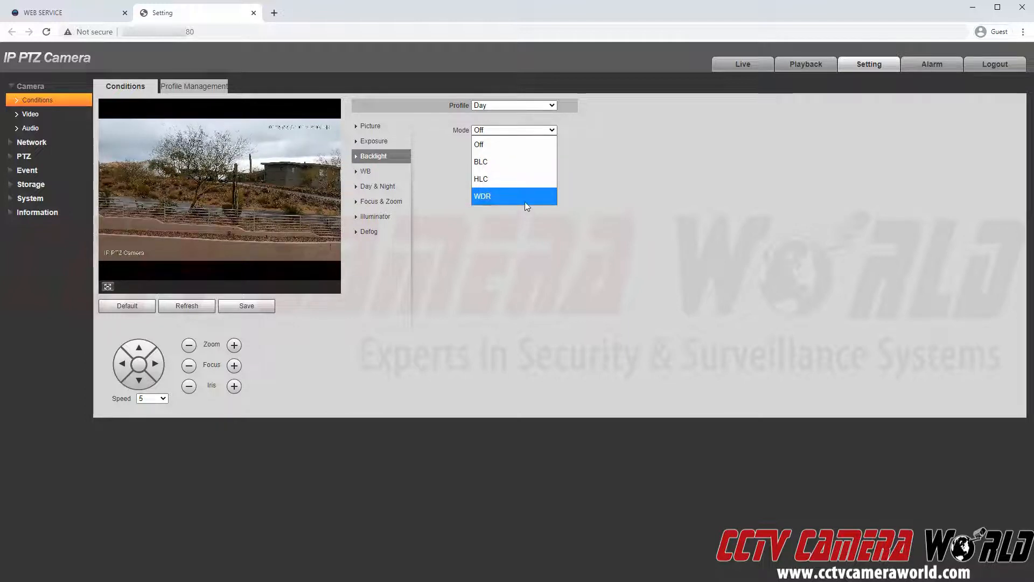
left_click(580, 183)
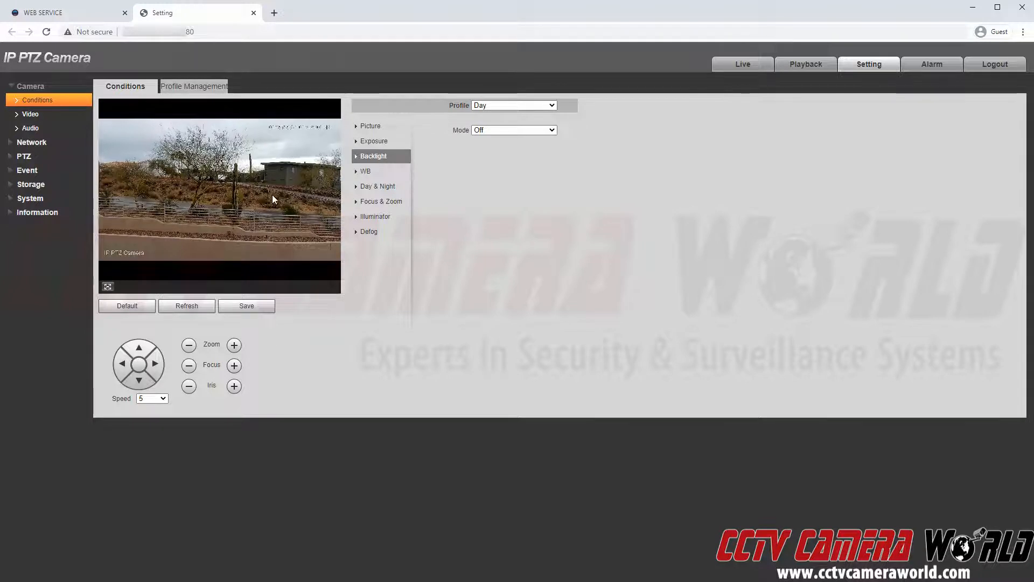
Review the Day profile's white balance modes, keeping Auto, then show its Day & Night settings.
left_click(375, 174)
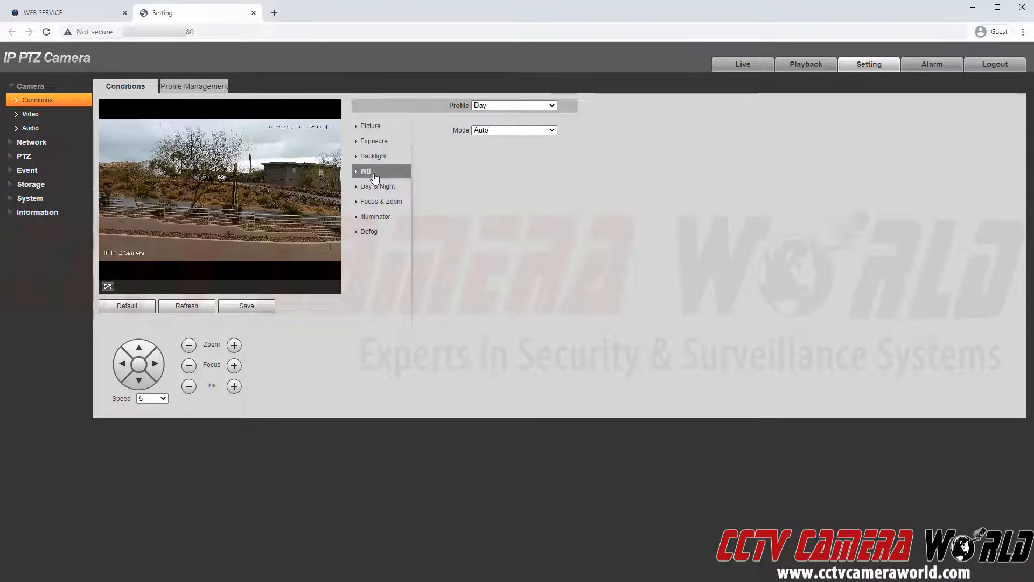
left_click(486, 132)
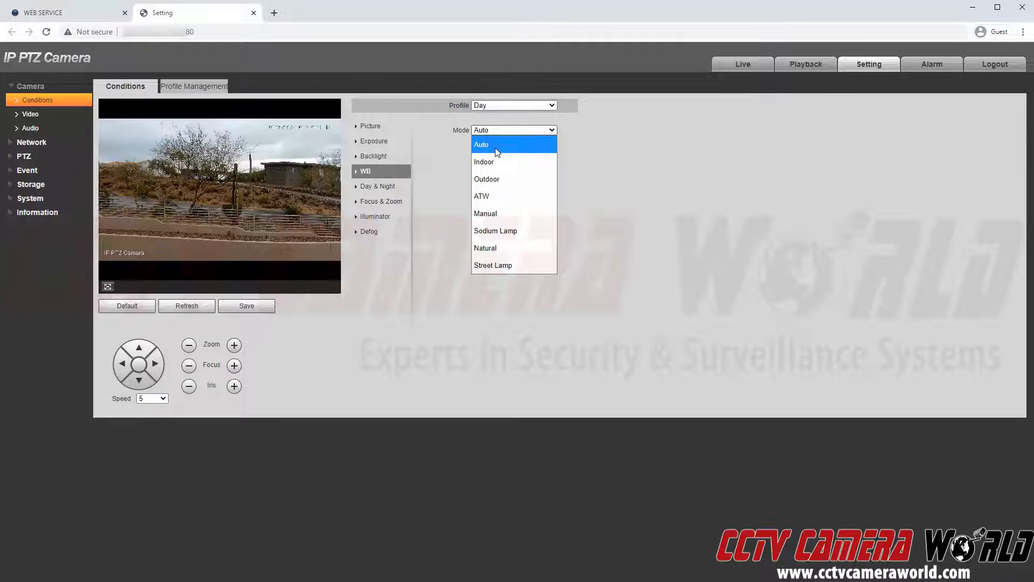
left_click(575, 130)
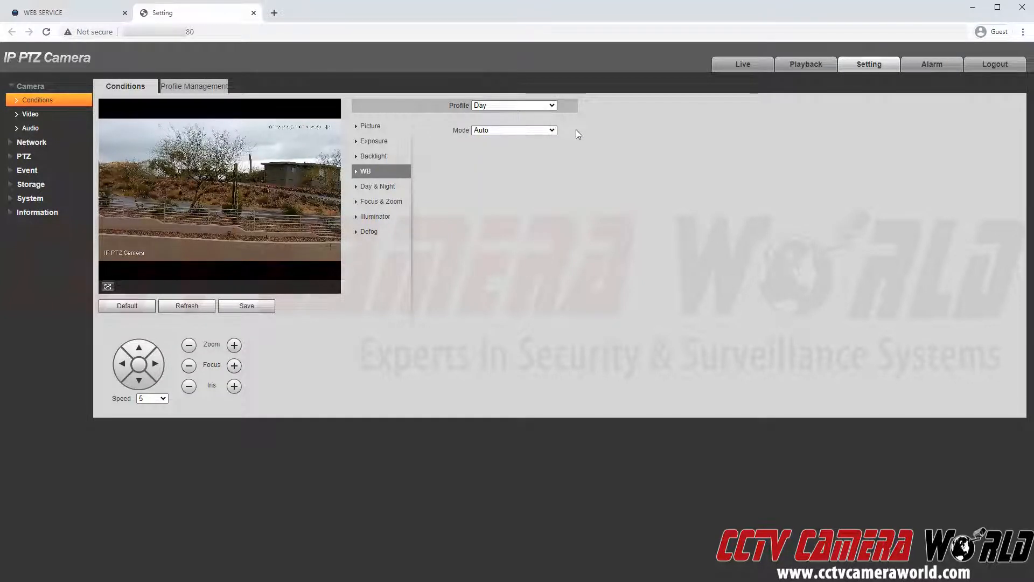
left_click(401, 193)
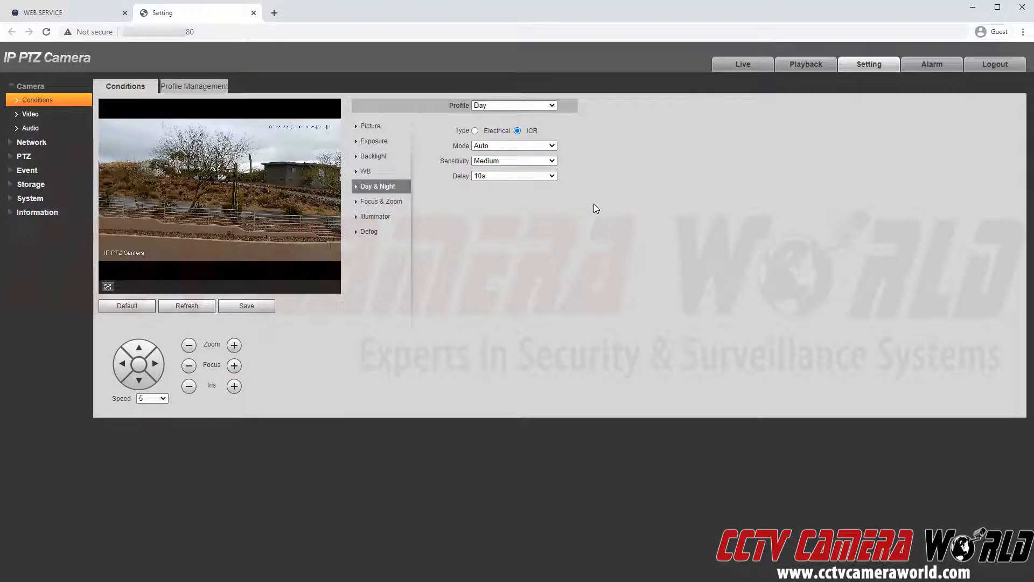
Keep Medium sensitivity, try Color day/night mode then revert to Auto, and show Focus & Zoom settings.
left_click(533, 161)
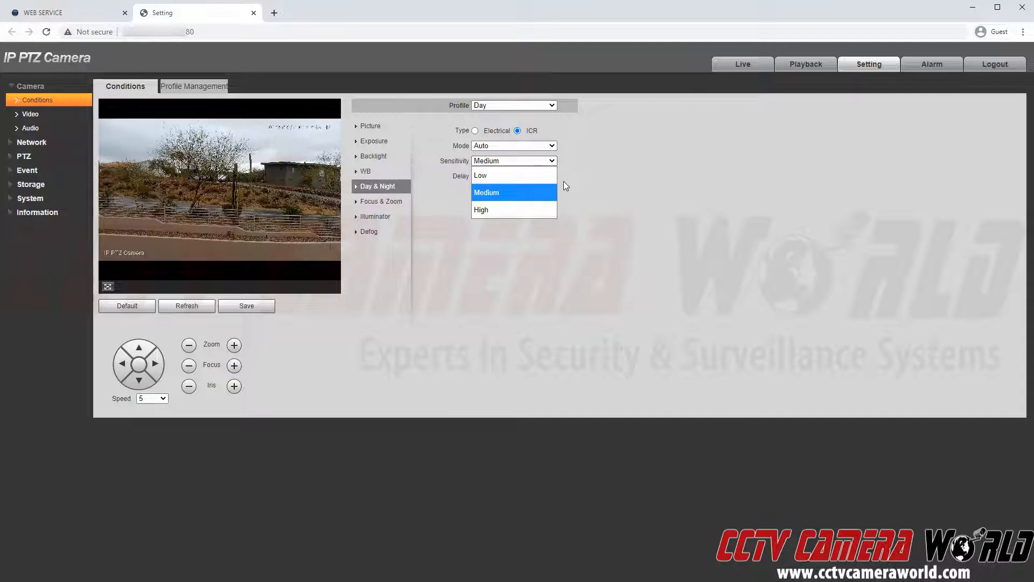
left_click(600, 165)
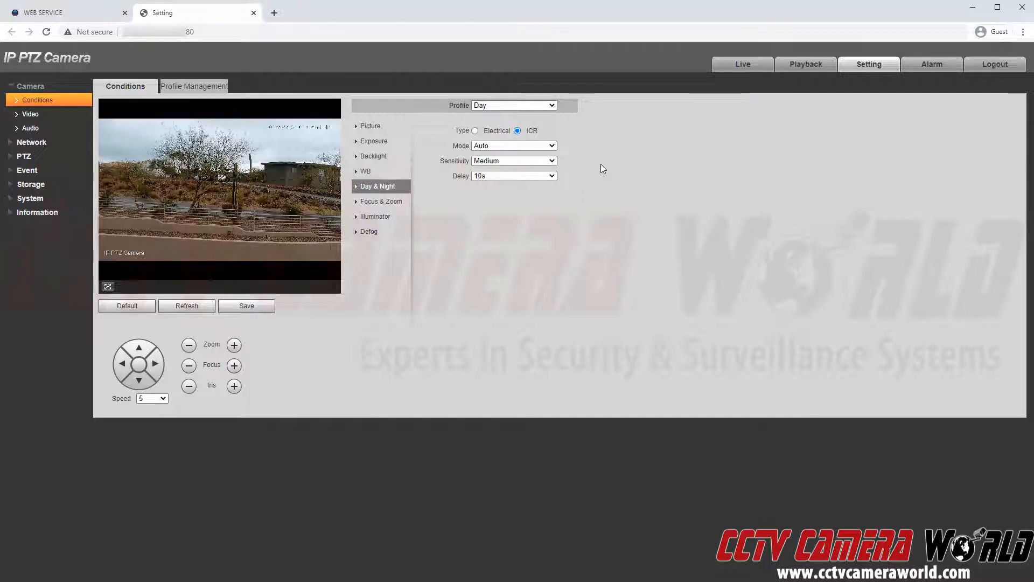
left_click(547, 146)
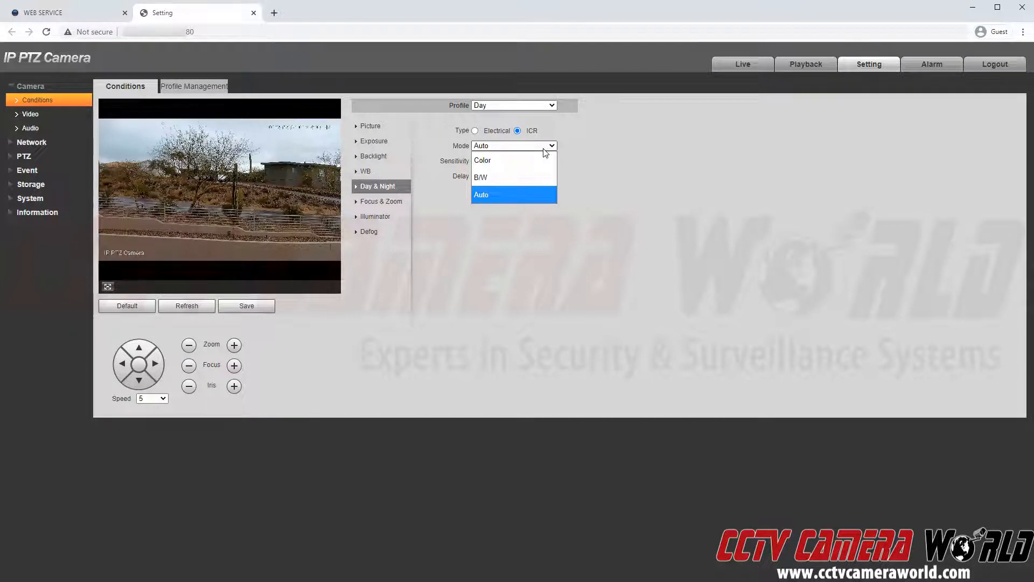
left_click(496, 159)
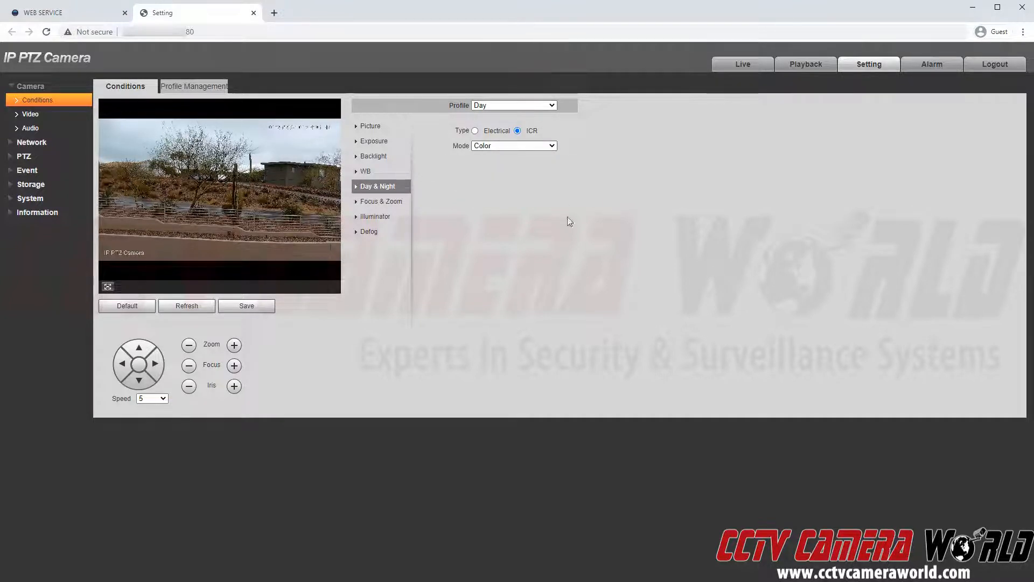
left_click(521, 146)
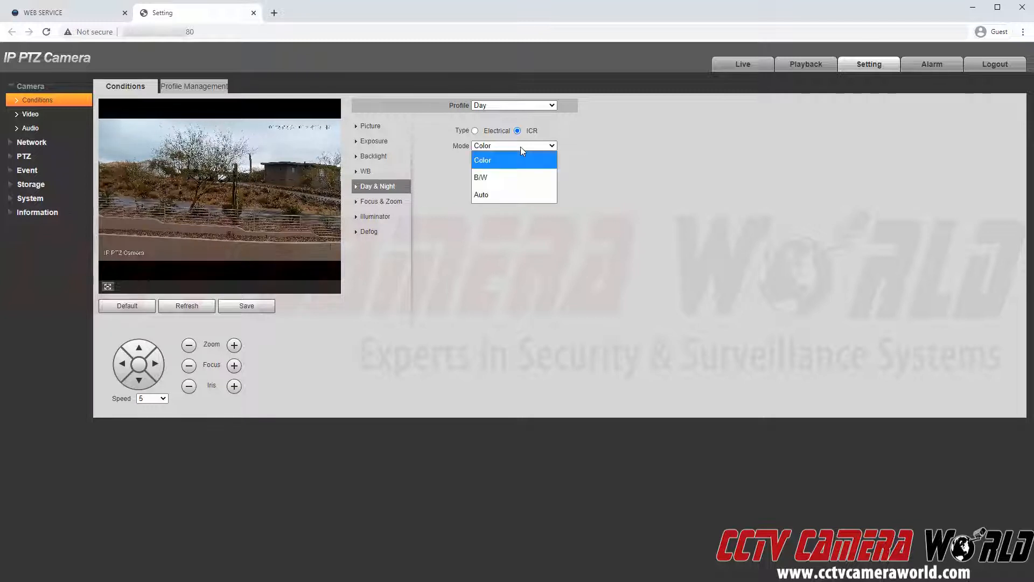
left_click(515, 194)
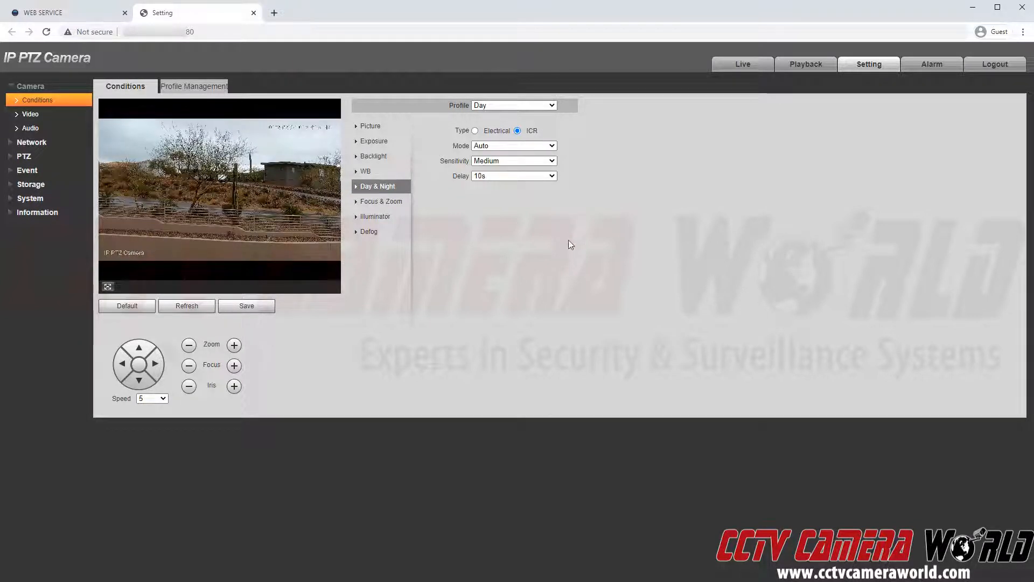
left_click(395, 206)
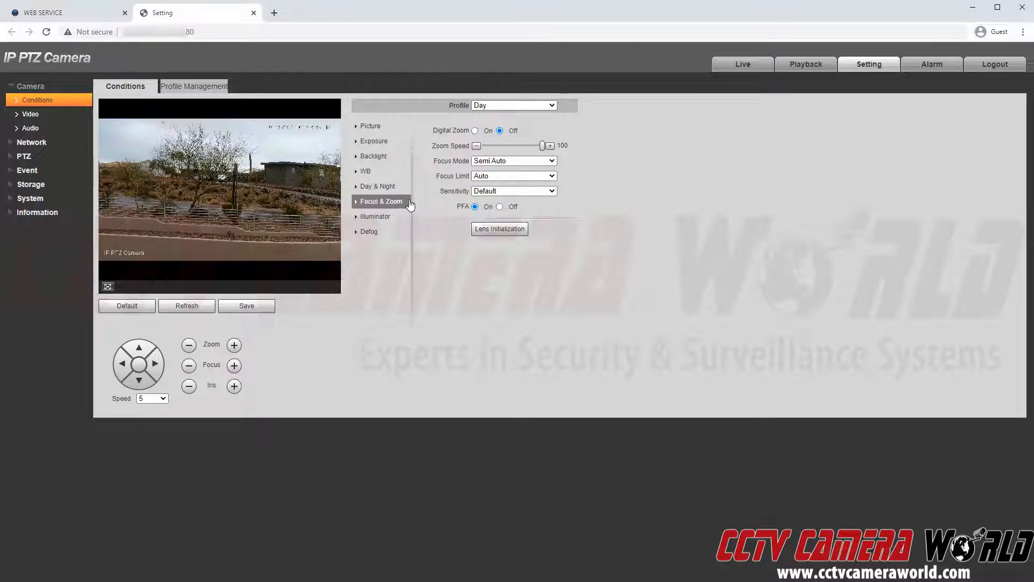
Try Manual and SmartIR illuminator modes, settle on ZoomPrio with correction 50, then show Defog settings.
left_click(401, 223)
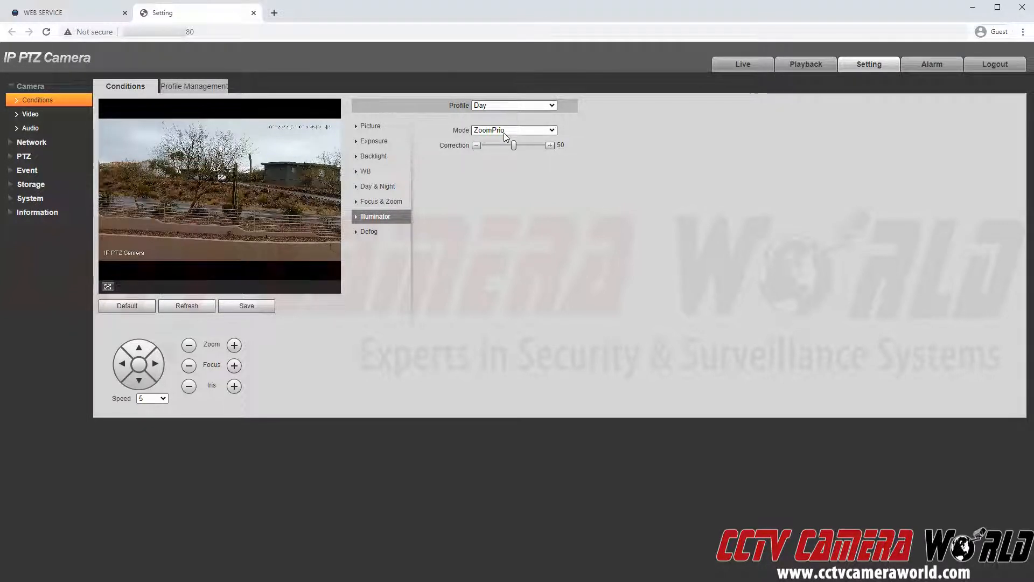
left_click(505, 133)
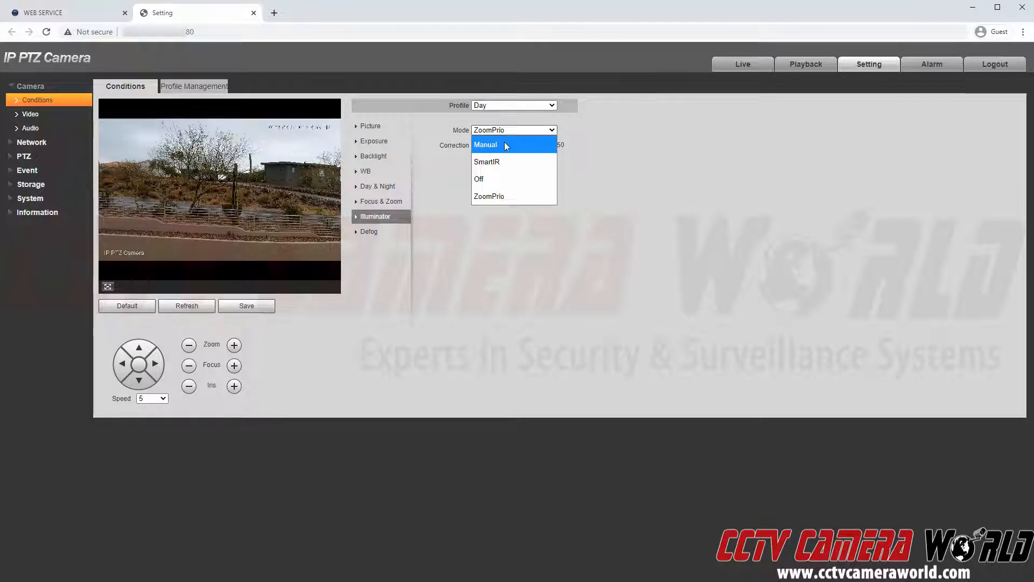
left_click(504, 143)
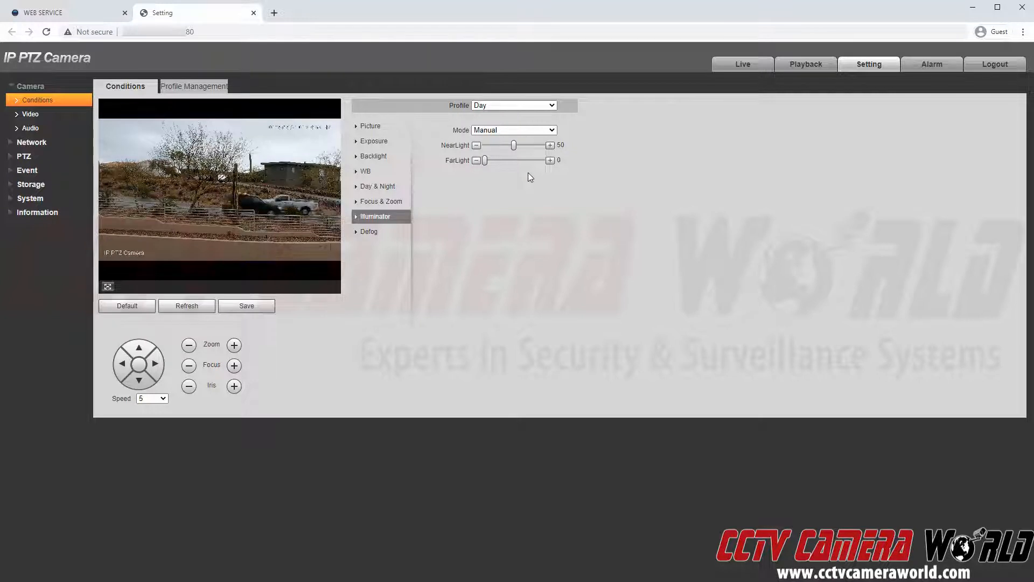
left_click(535, 130)
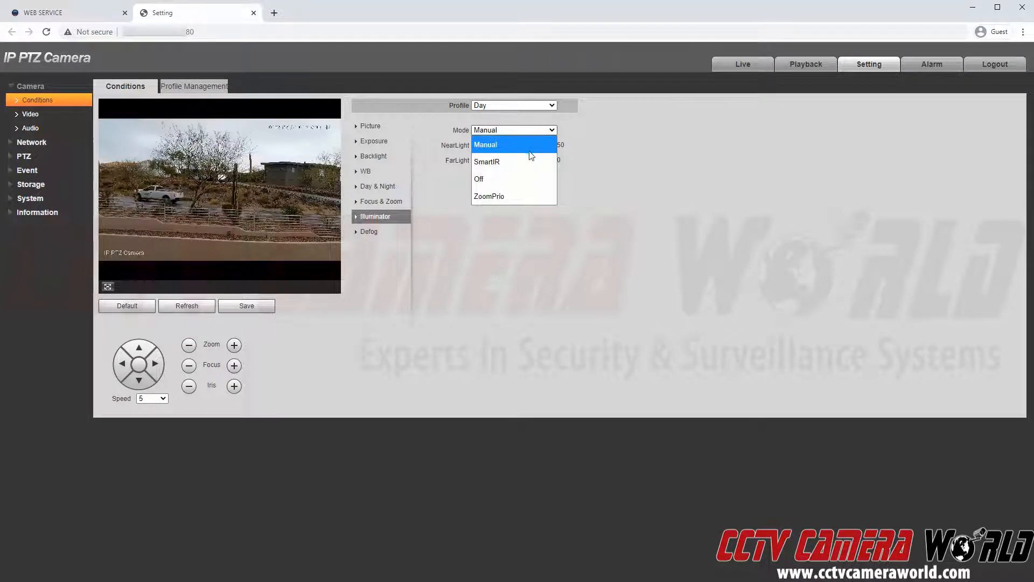
left_click(529, 154)
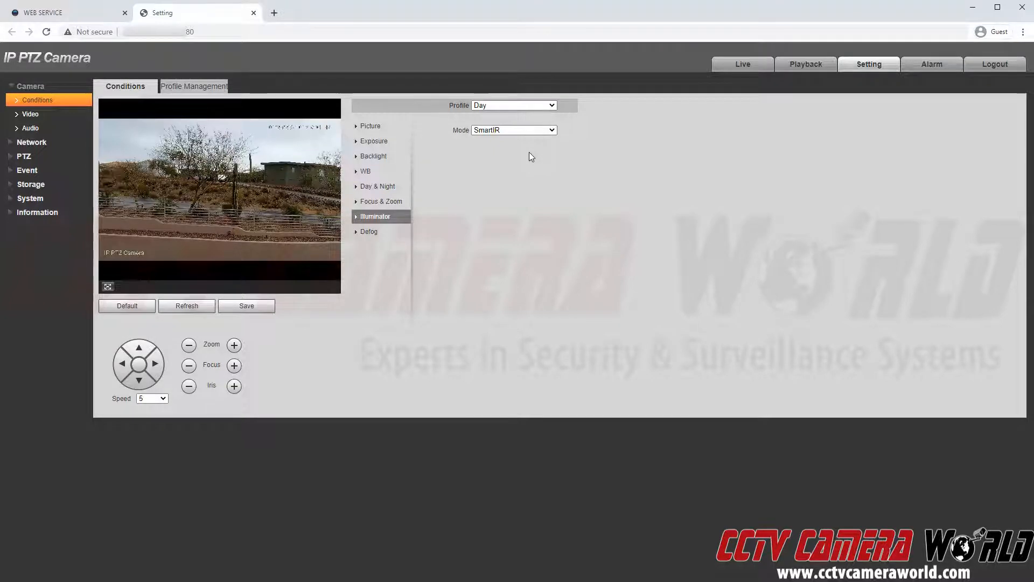
left_click(535, 132)
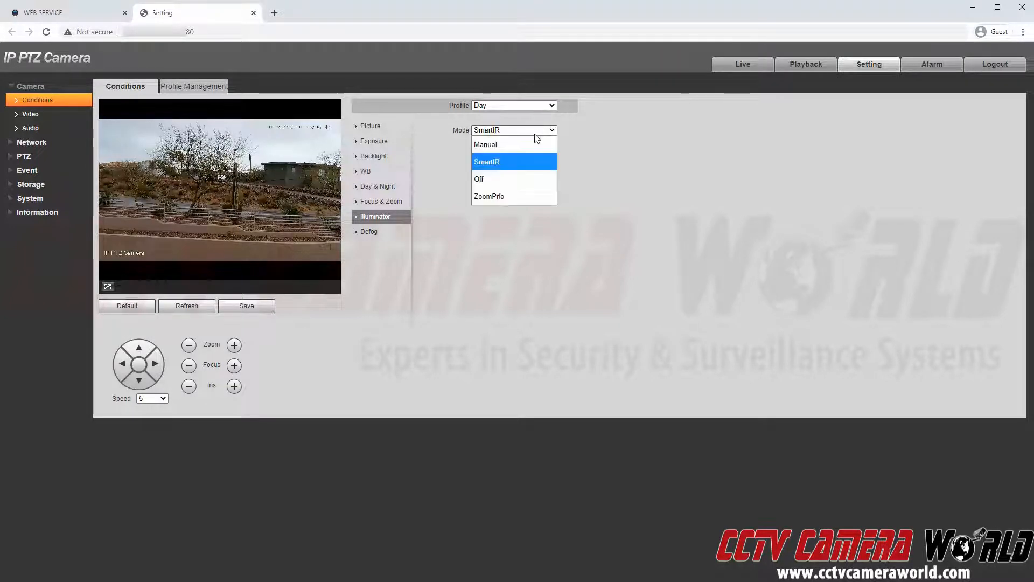
left_click(522, 197)
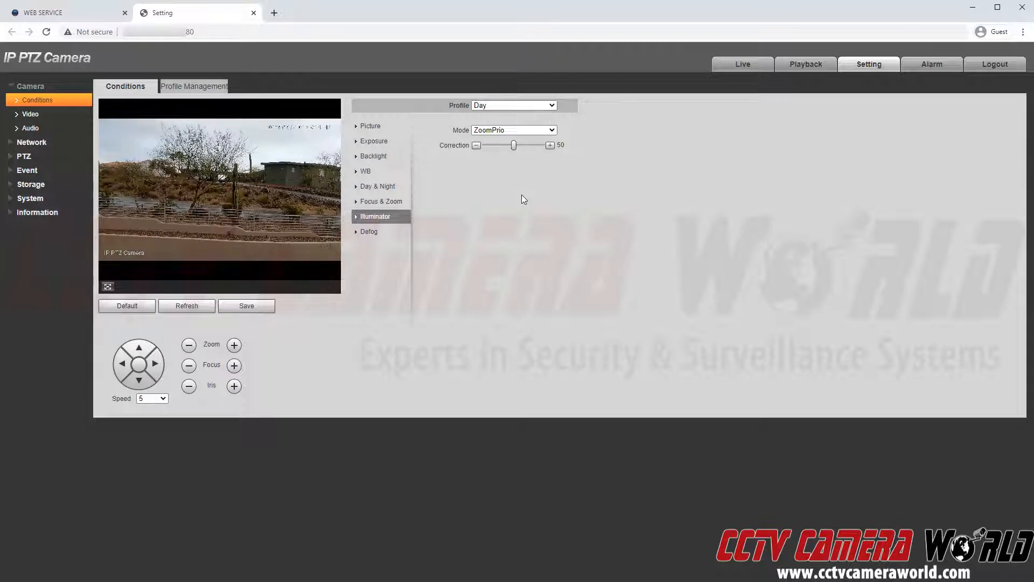
left_click(401, 233)
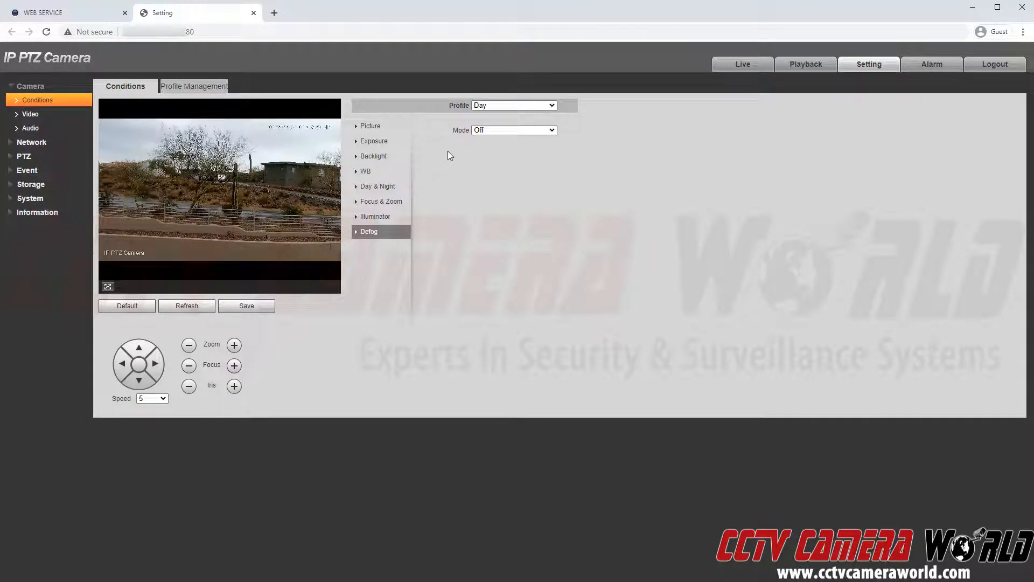
left_click(401, 188)
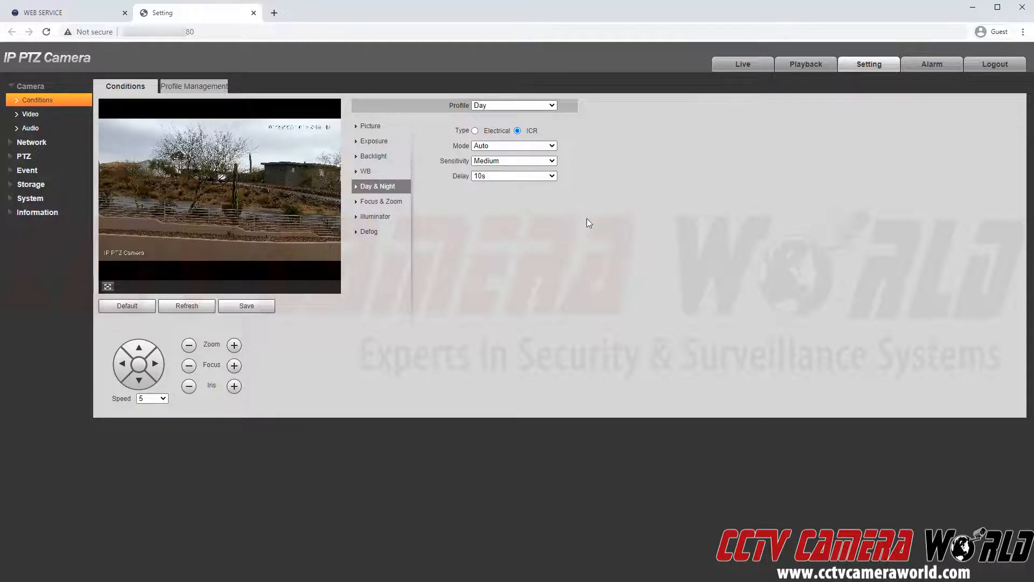
left_click(510, 146)
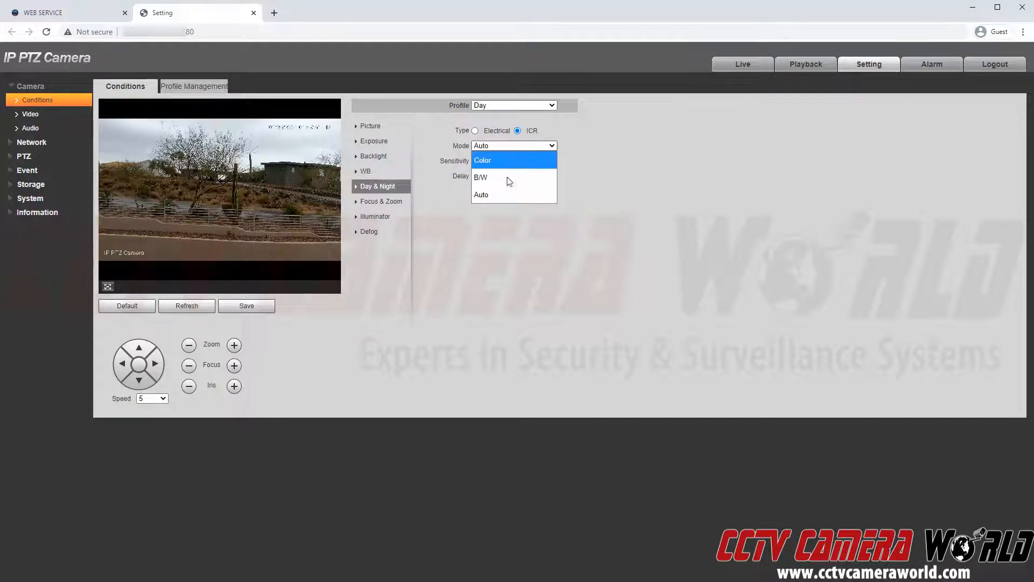
left_click(617, 171)
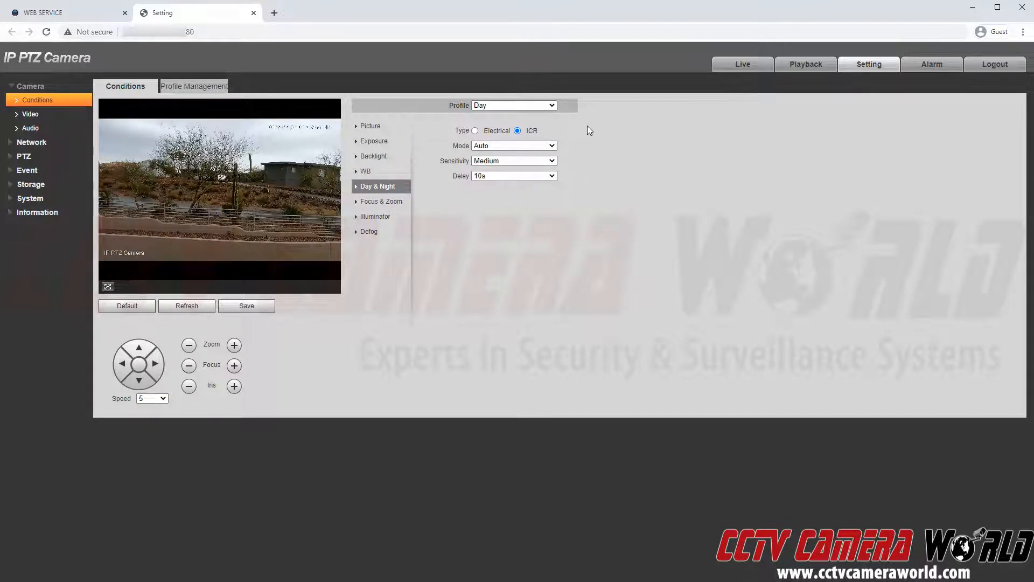
left_click(537, 108)
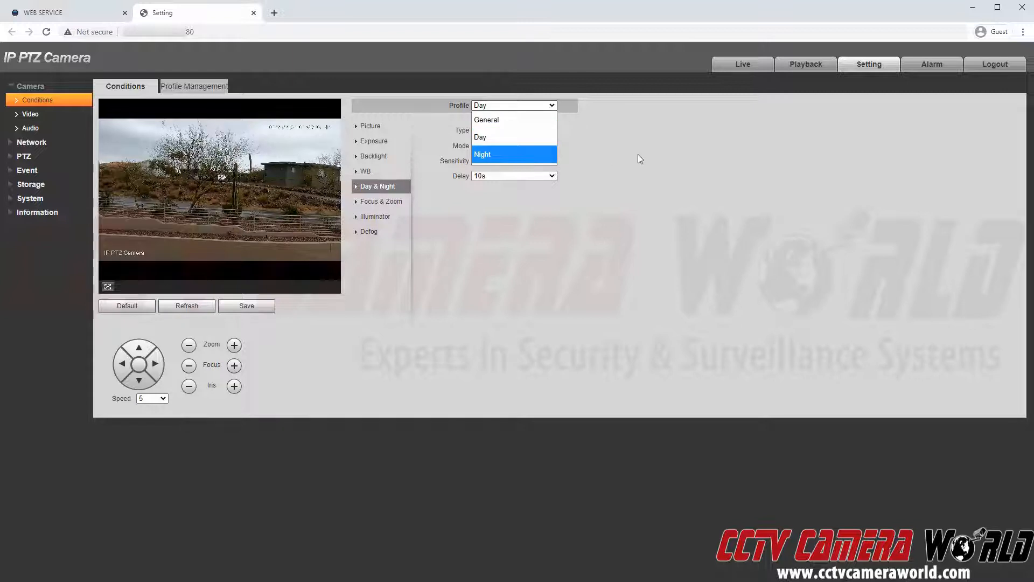
left_click(622, 150)
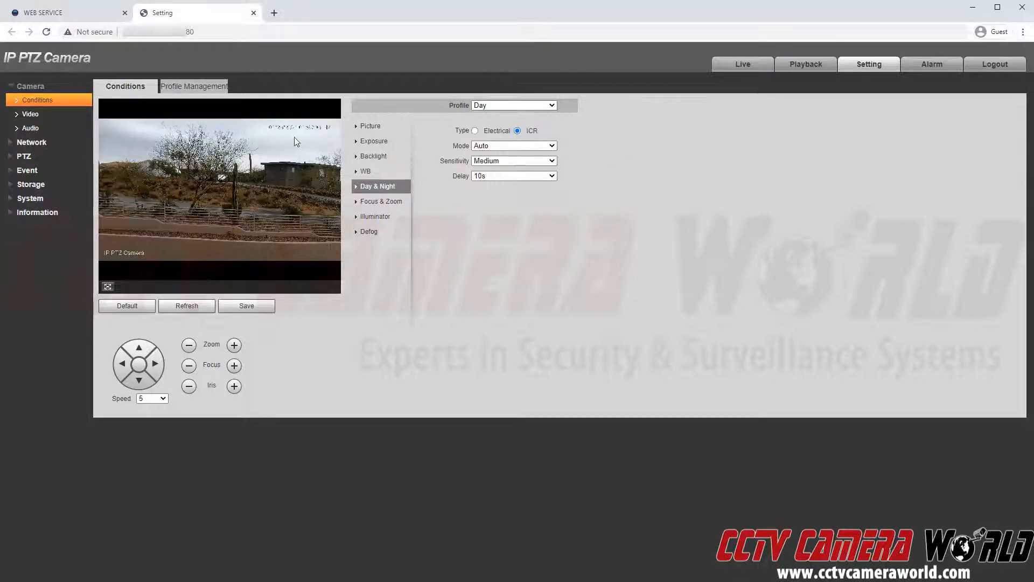
In Profile Management, adjust the scheduled Day period to run from 07:22 to 18:32.
left_click(217, 90)
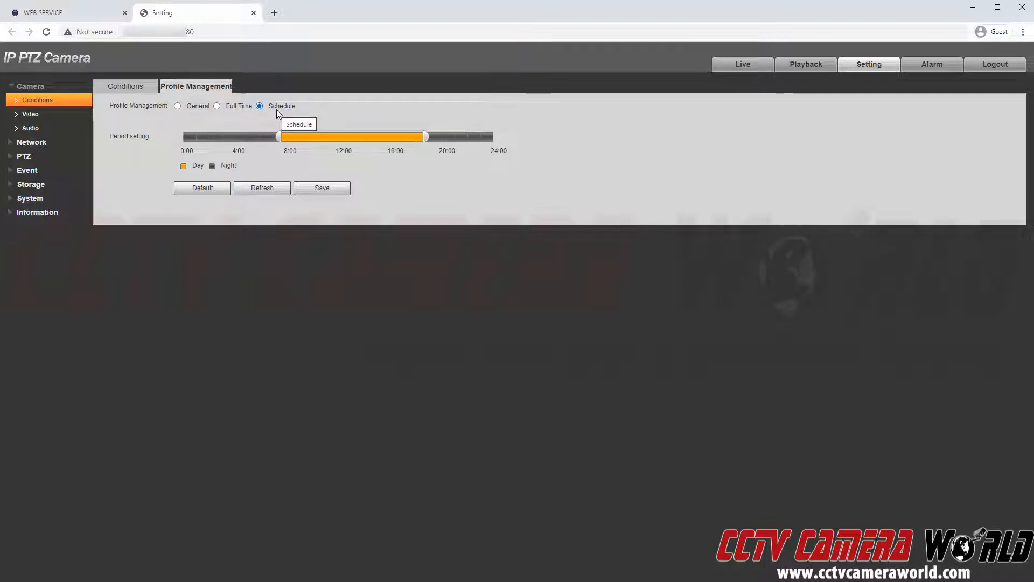
mouse_move(280, 138)
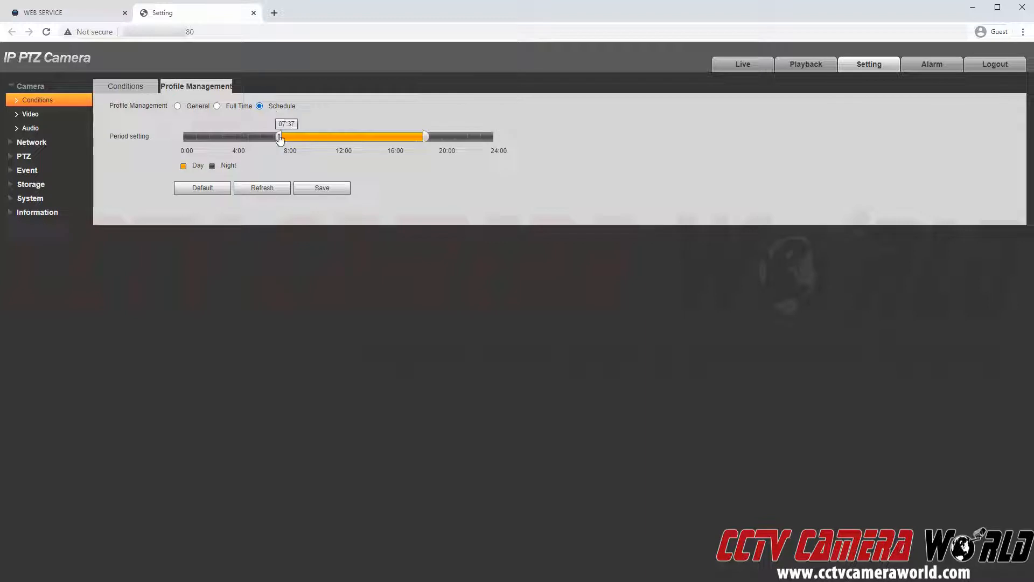
left_click_drag(280, 139, 277, 141)
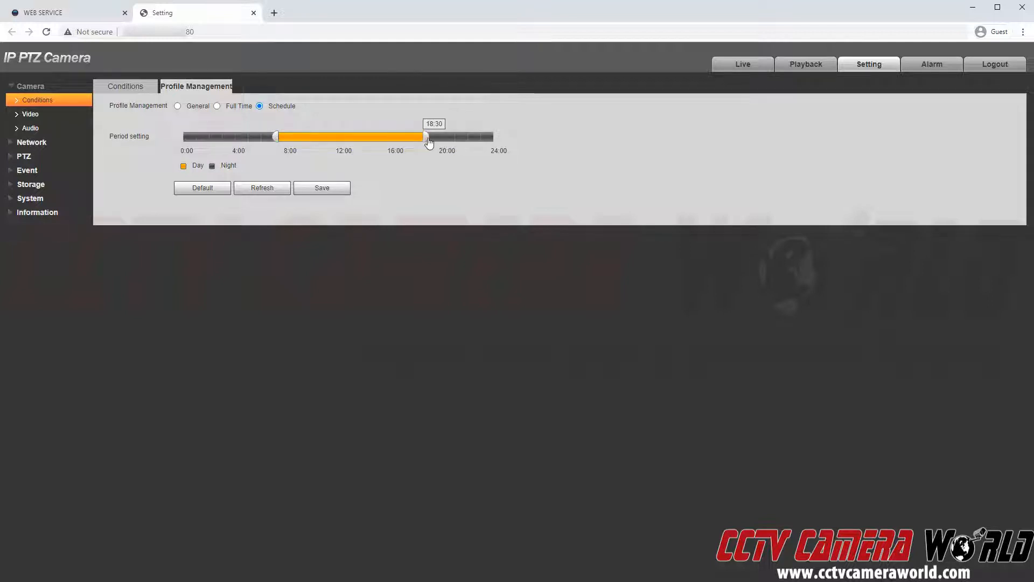
left_click_drag(429, 140, 429, 141)
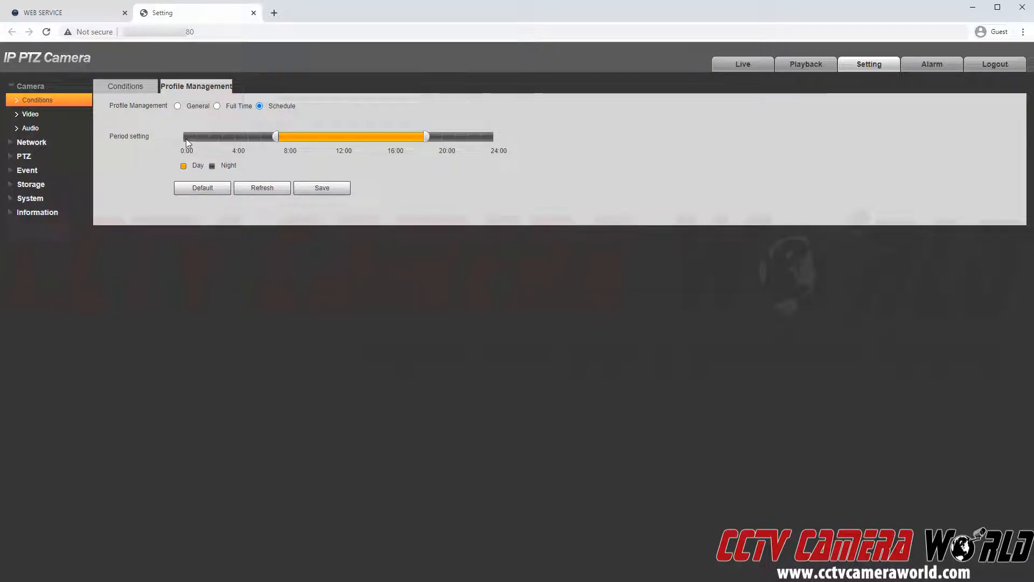
mouse_move(276, 141)
mouse_move(430, 139)
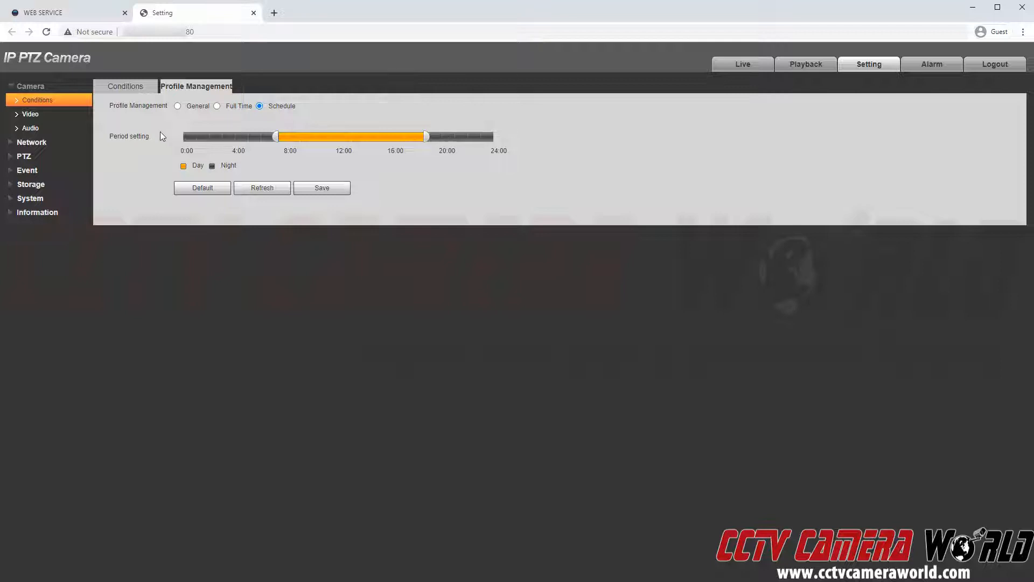
Check Full Time with Day always enabled, then return to Schedule and save the Day/Night schedule.
left_click(216, 106)
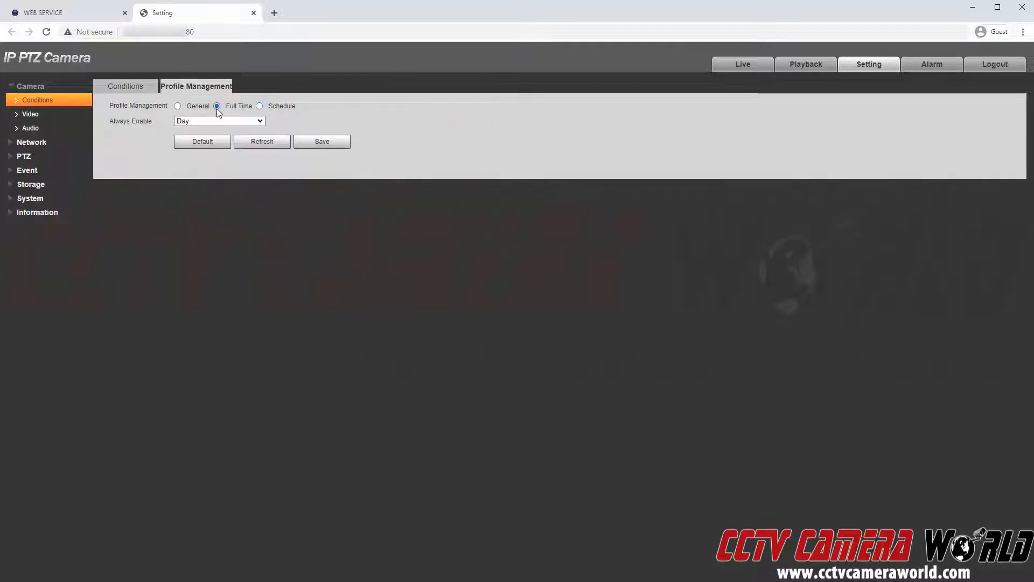
left_click(239, 121)
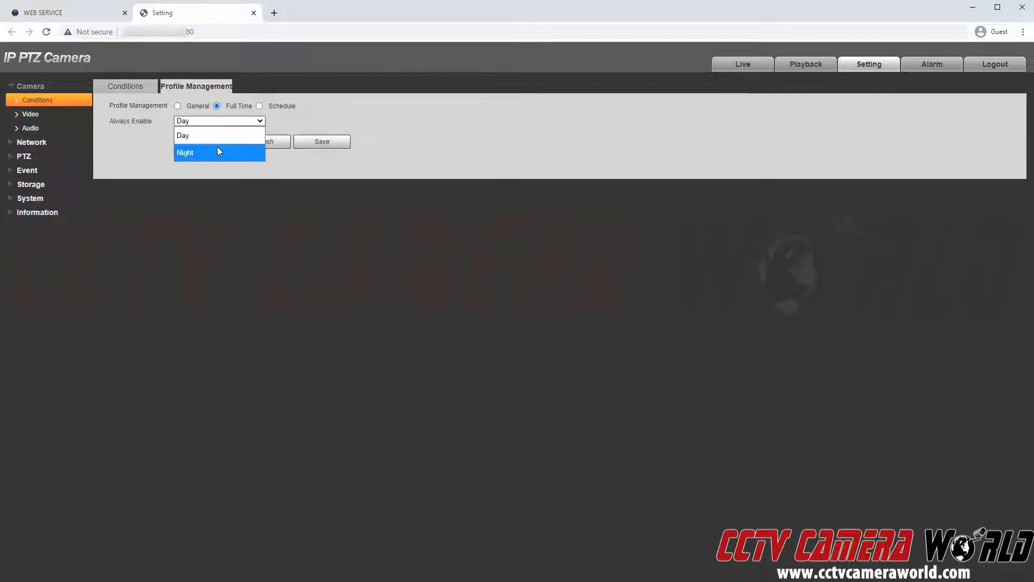
left_click(216, 122)
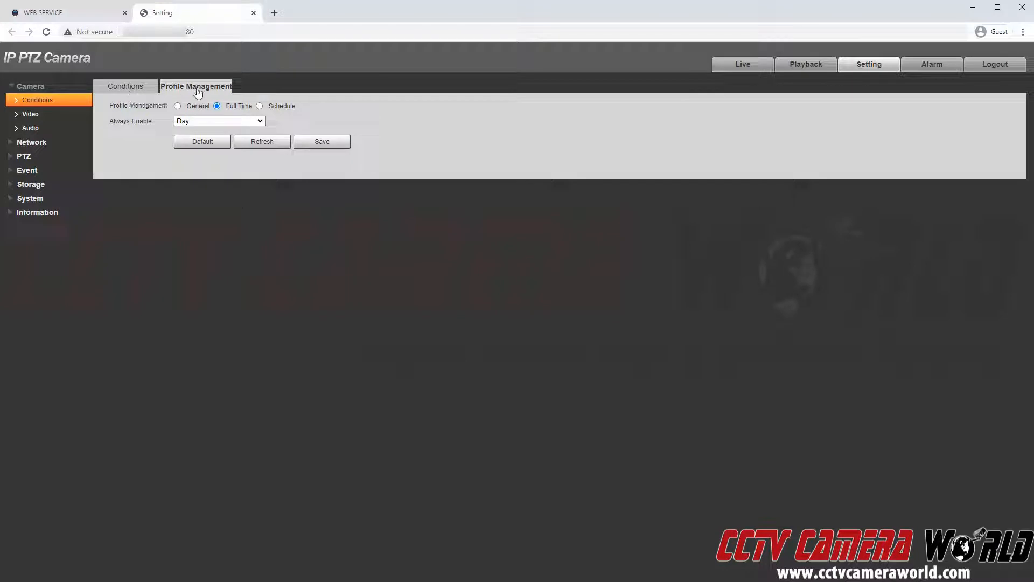
left_click(259, 106)
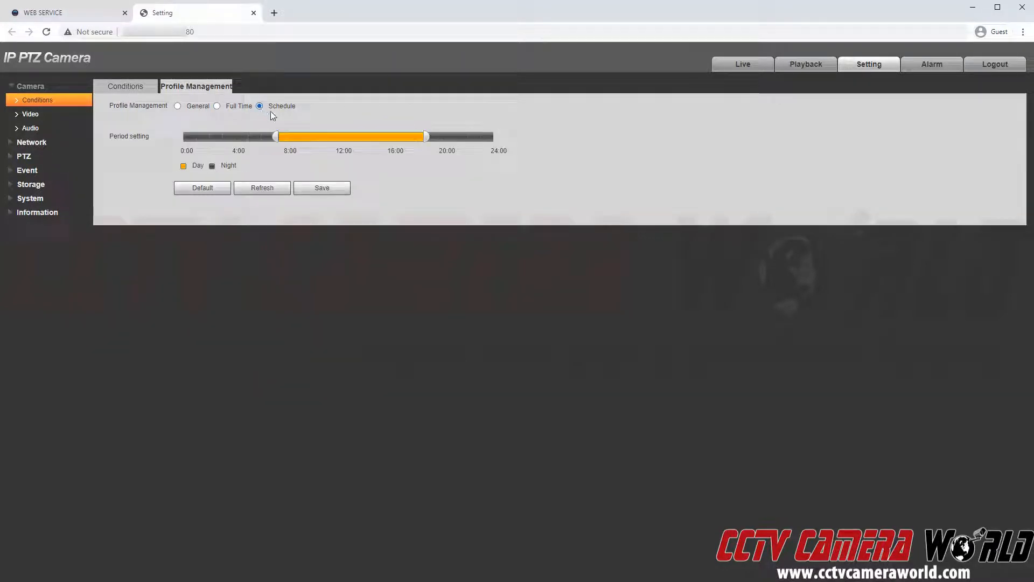
left_click(320, 187)
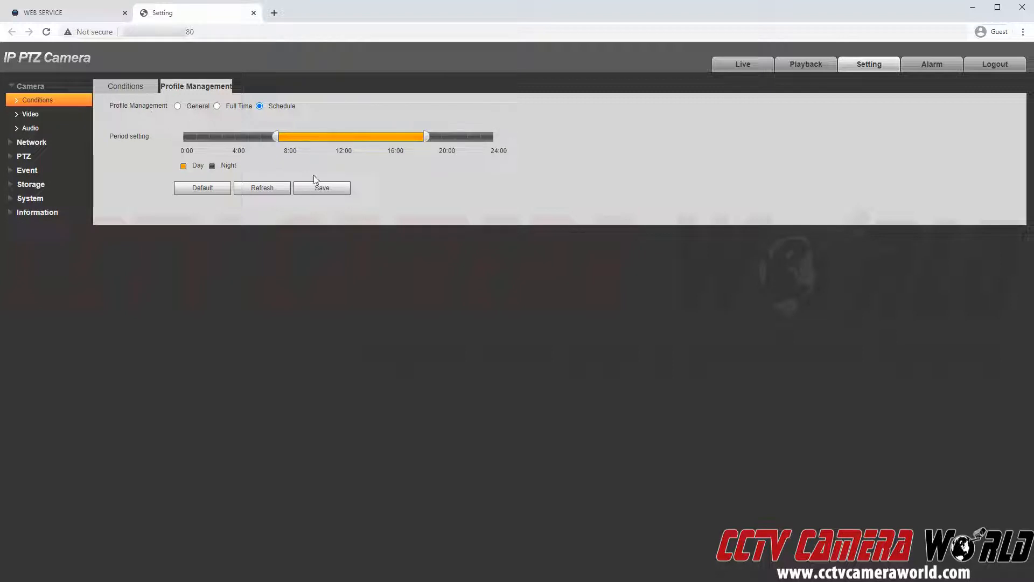
left_click(324, 188)
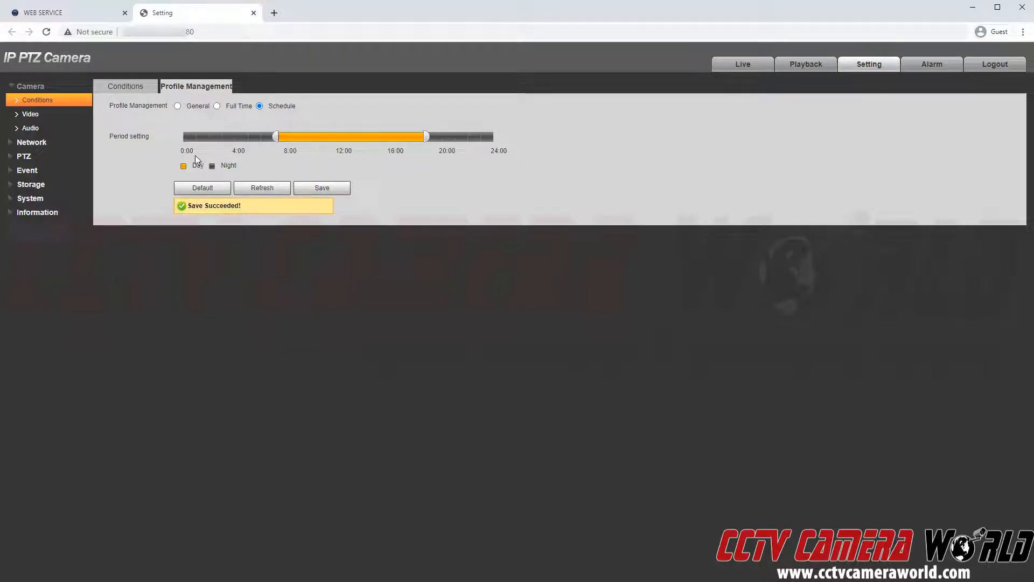
On the Conditions page, set the Day profile's Day & Night mode to Color and save.
left_click(139, 90)
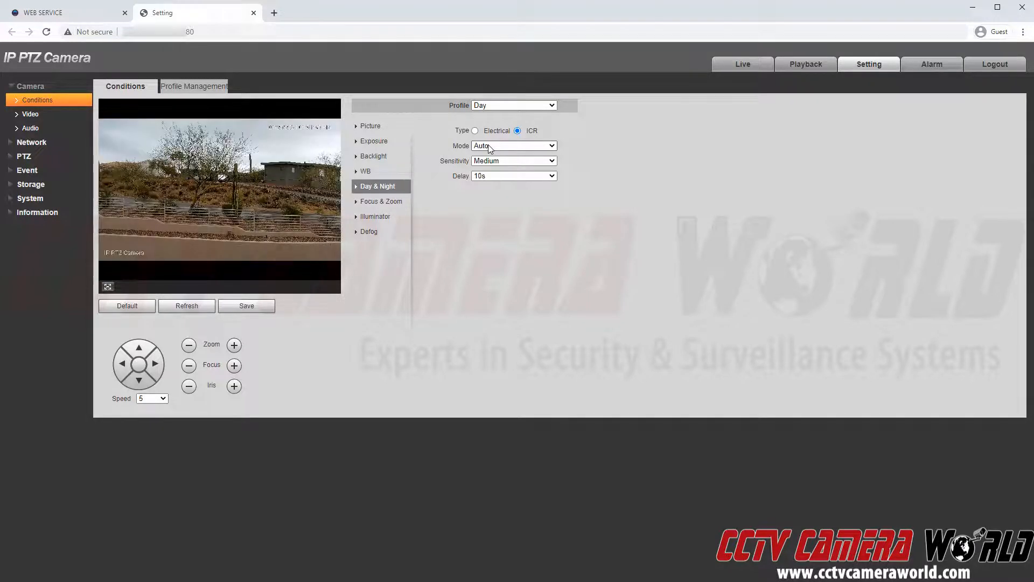
left_click(489, 145)
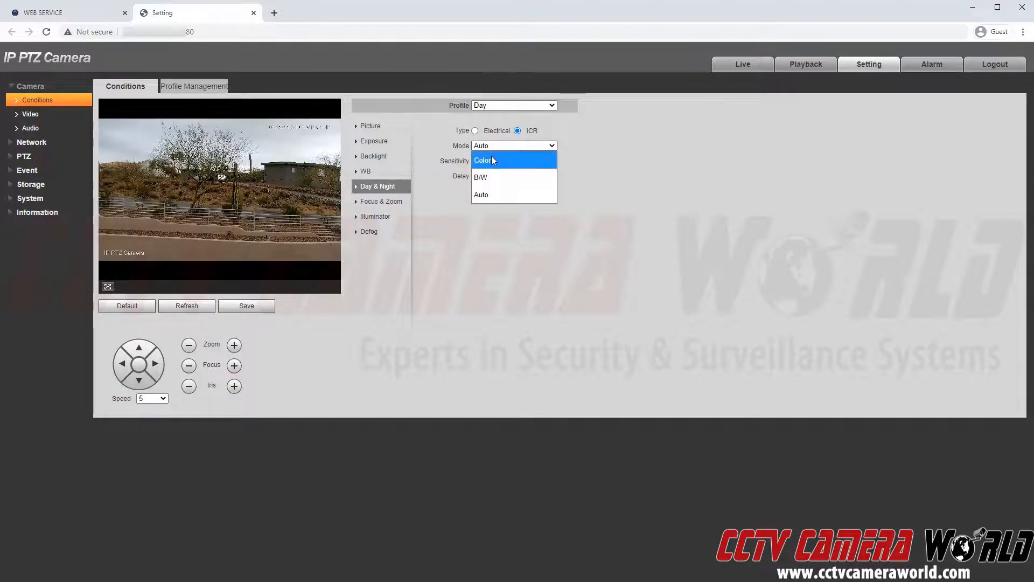
left_click(491, 157)
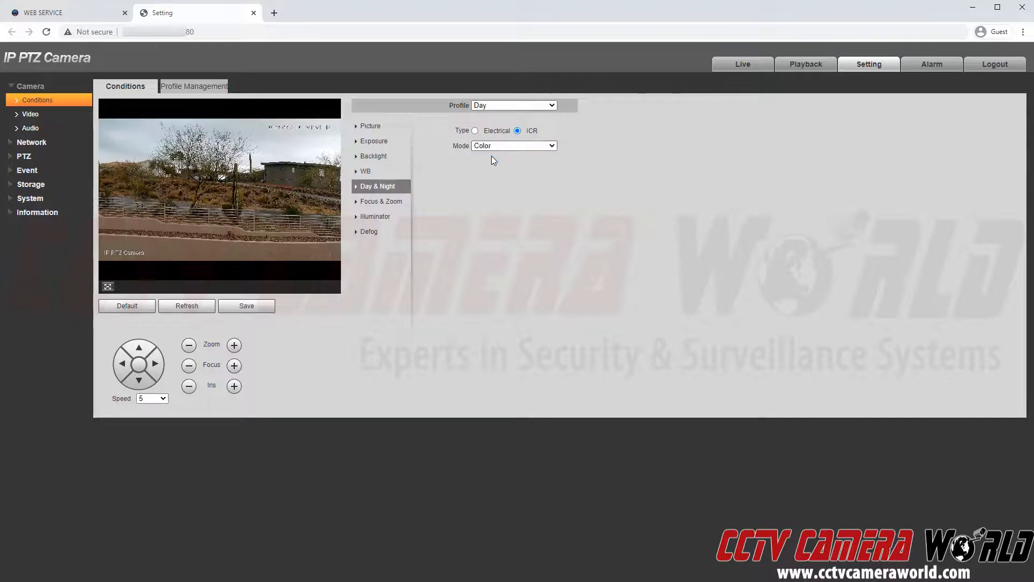
left_click(260, 311)
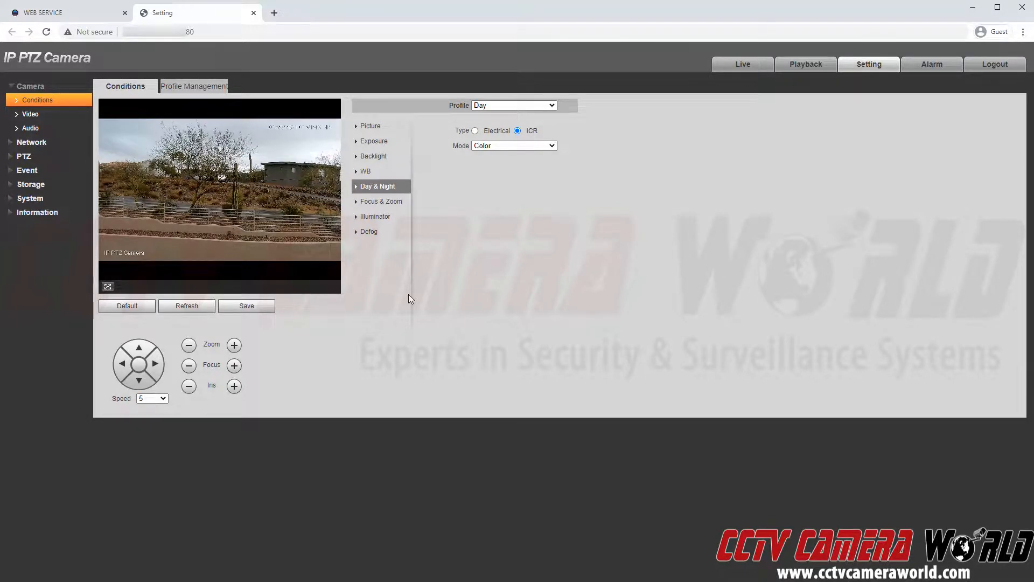
Switch to the Night profile and review its Color, B/W and Auto modes, keeping Auto.
left_click(481, 106)
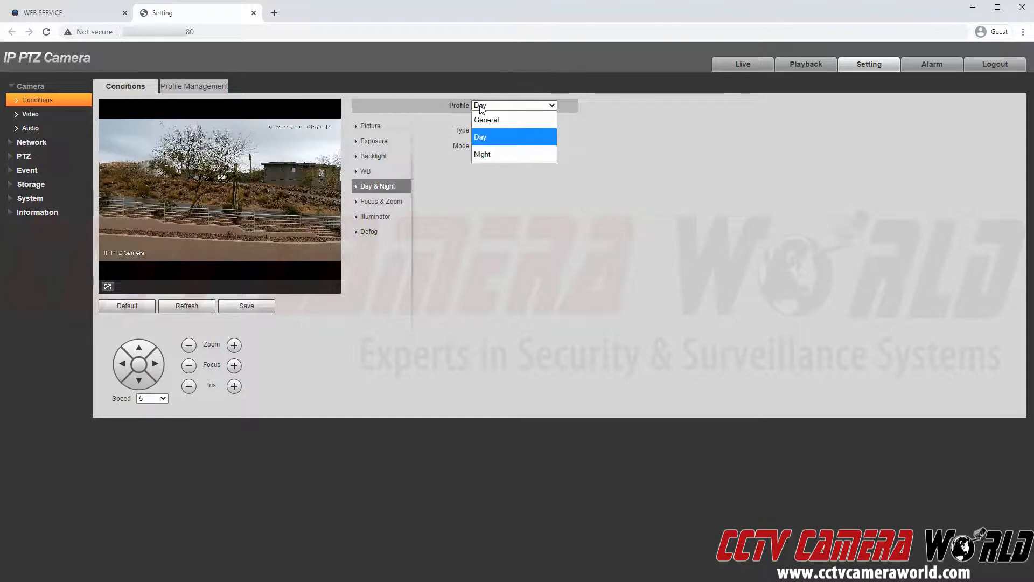
left_click(488, 153)
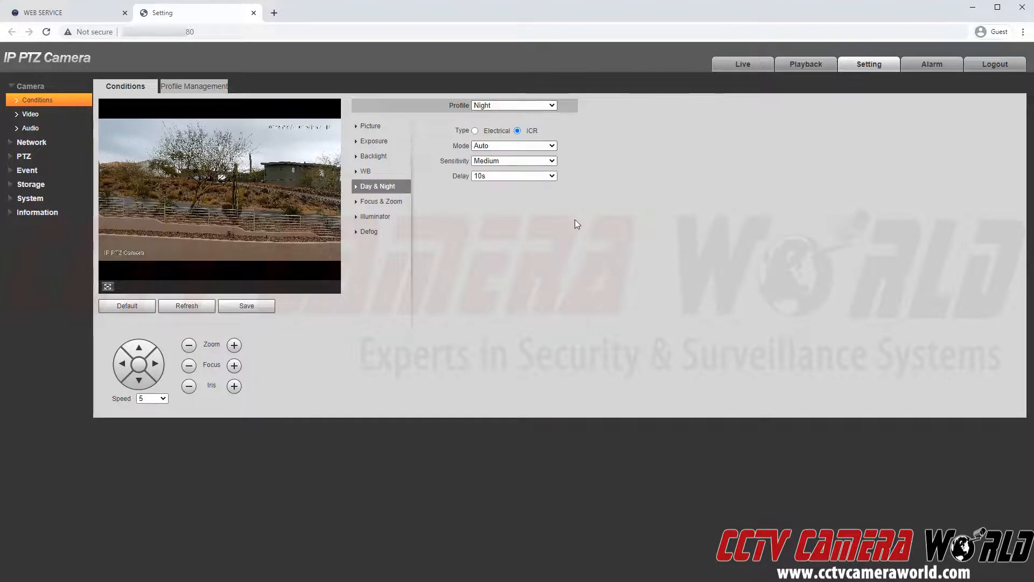
left_click(506, 146)
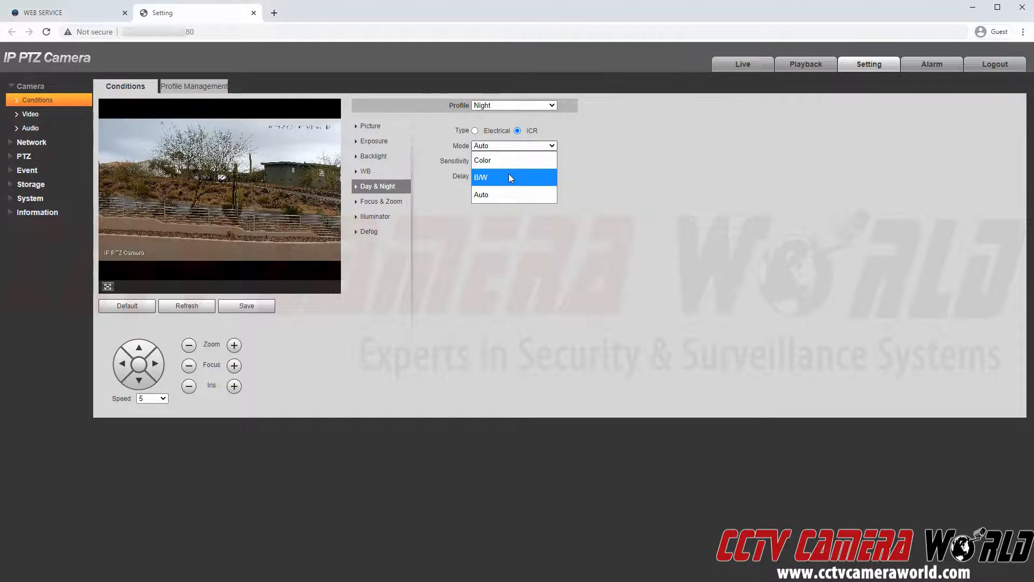
left_click(598, 178)
left_click(546, 145)
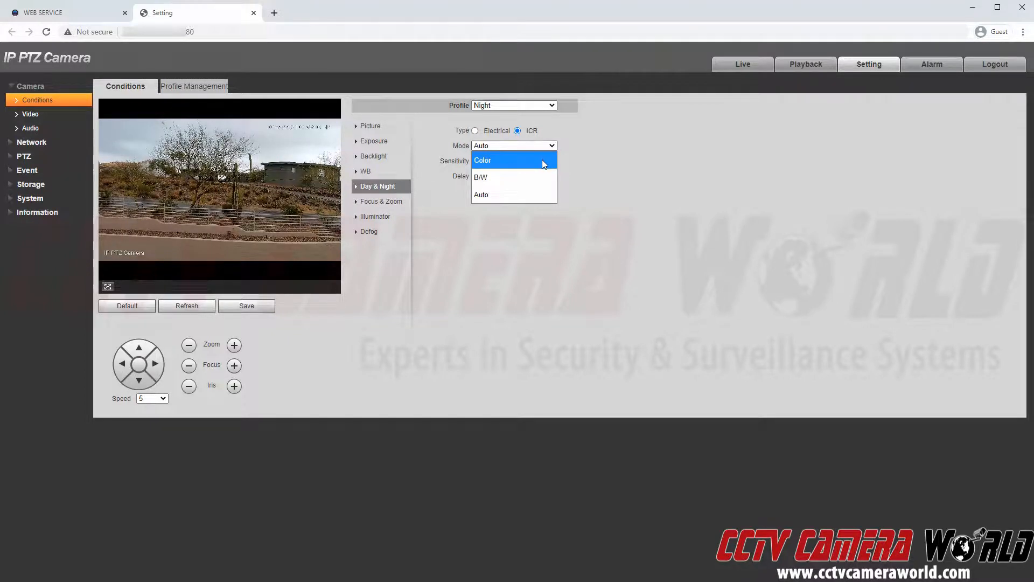
left_click(621, 153)
left_click(541, 146)
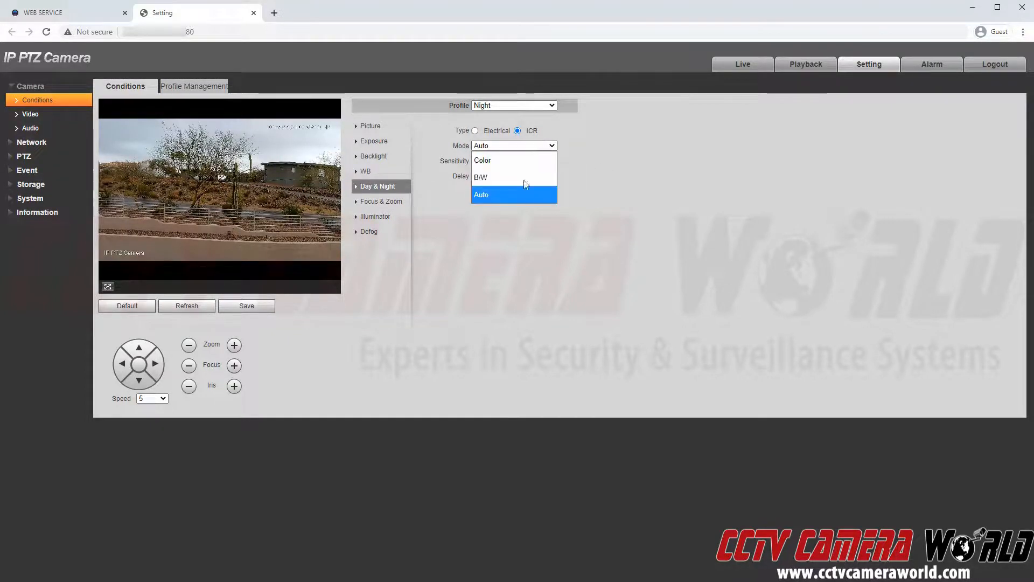
left_click(646, 190)
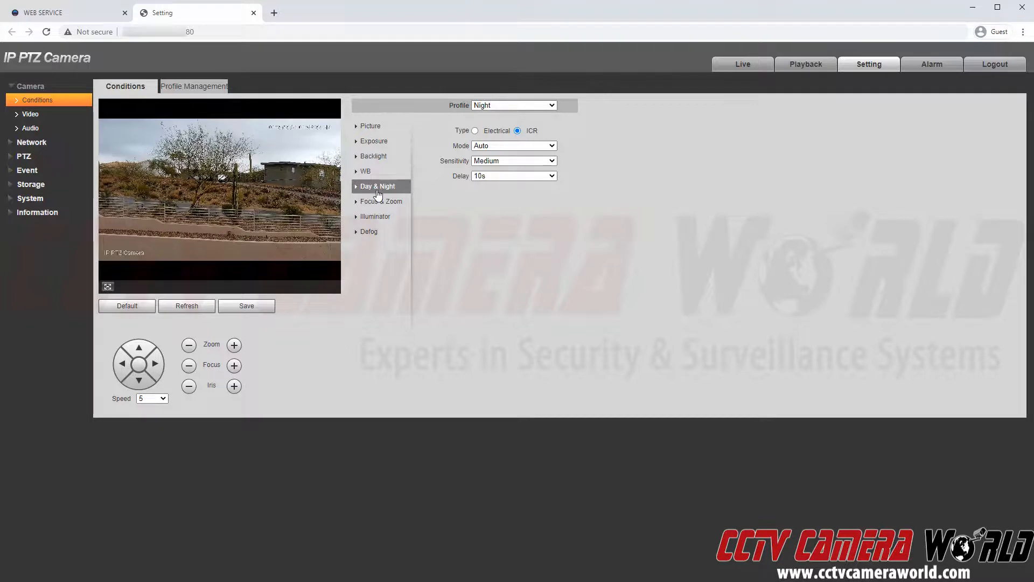
Recheck the profile list and the Night profile's mode, leaving Night selected with Auto mode.
double_click(455, 106)
left_click(499, 105)
left_click(600, 122)
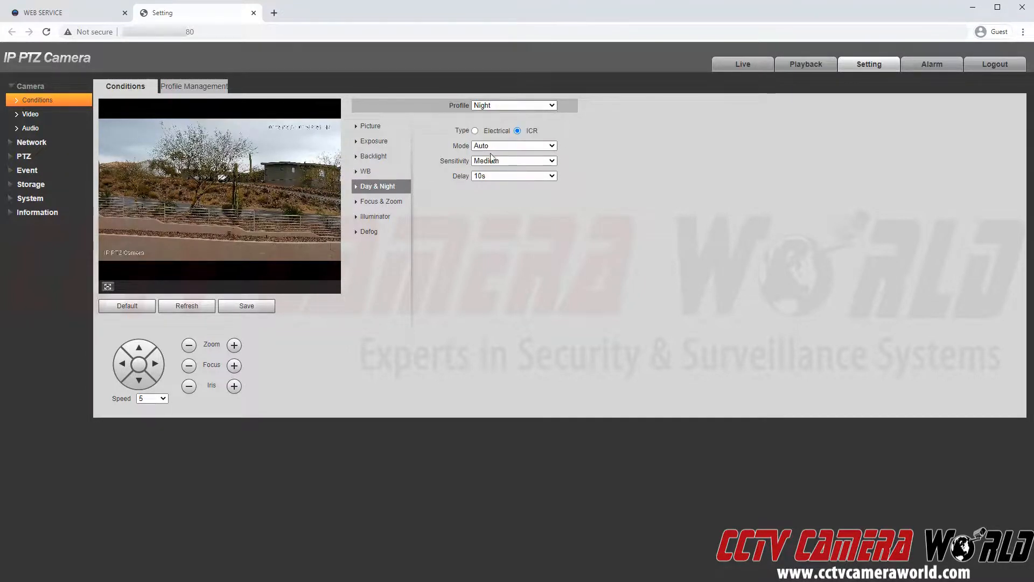
left_click(511, 145)
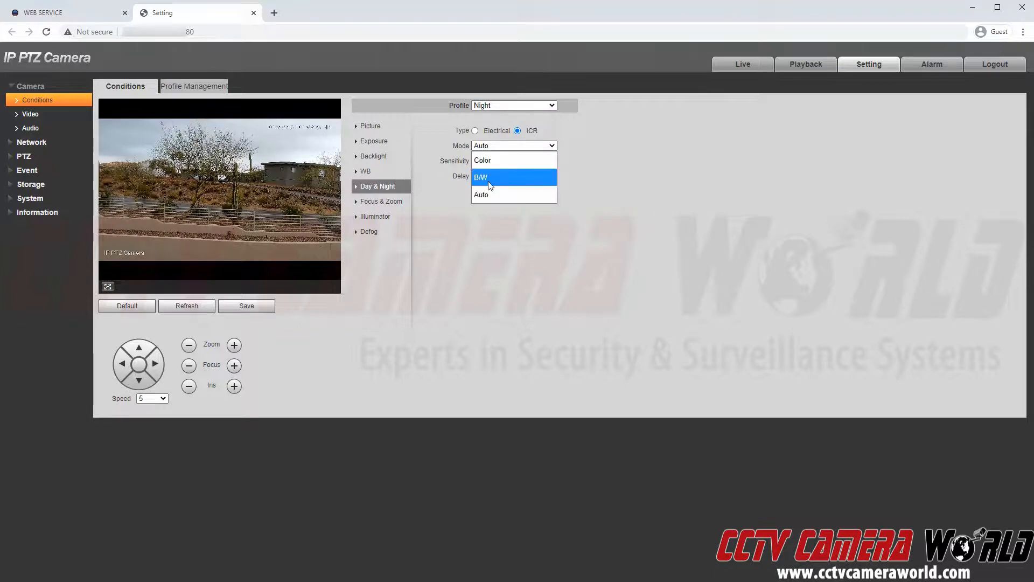
left_click(618, 177)
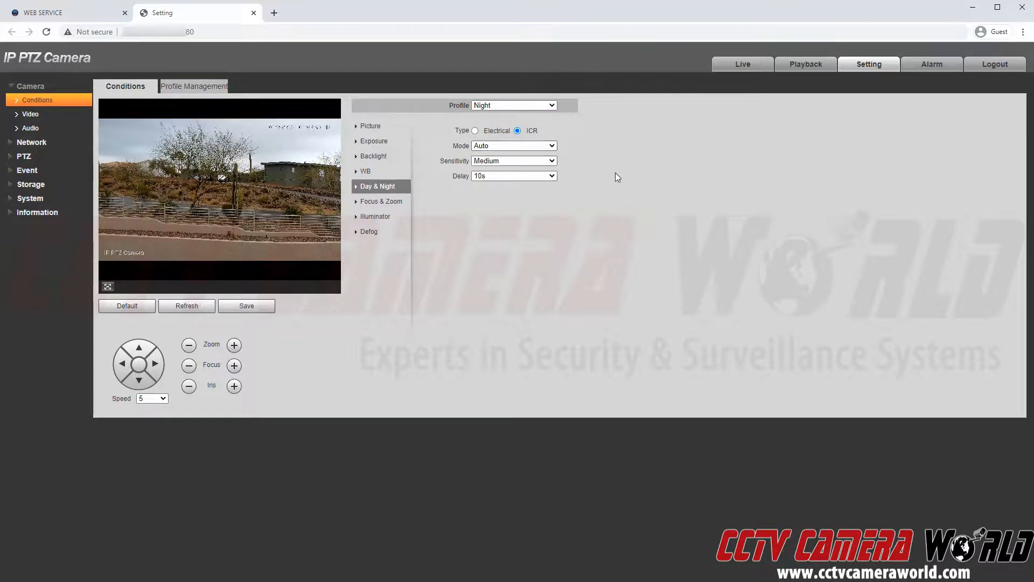
left_click(533, 106)
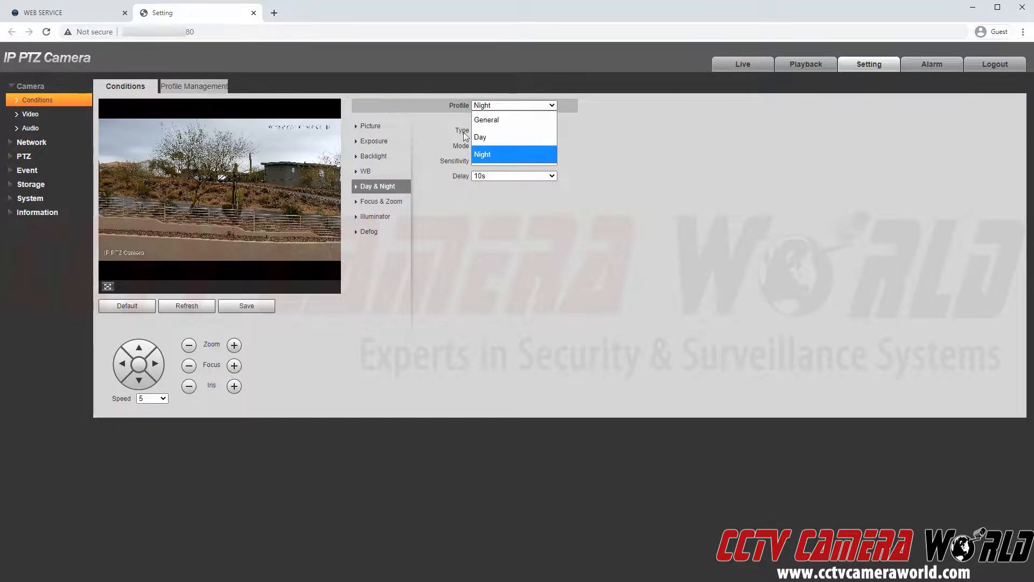
Return to the Day profile and view the saved Day/Night schedule, Day roughly 7:20–18:30.
left_click(499, 138)
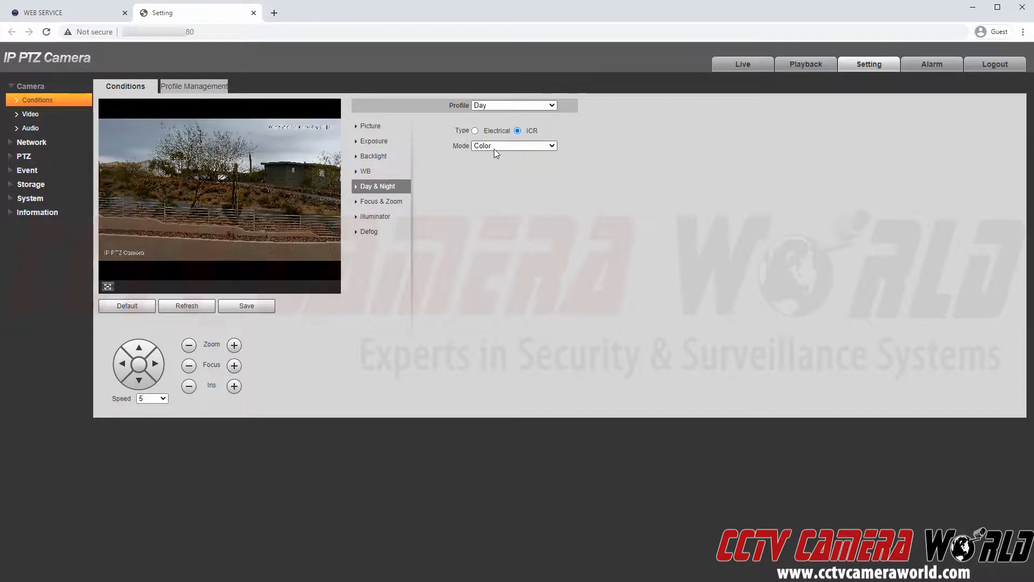
left_click(189, 92)
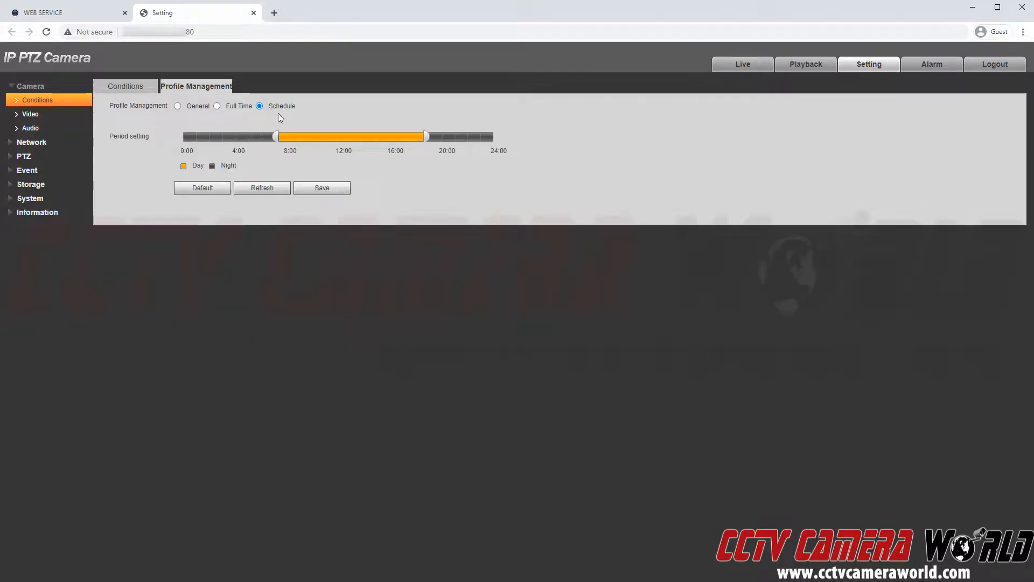